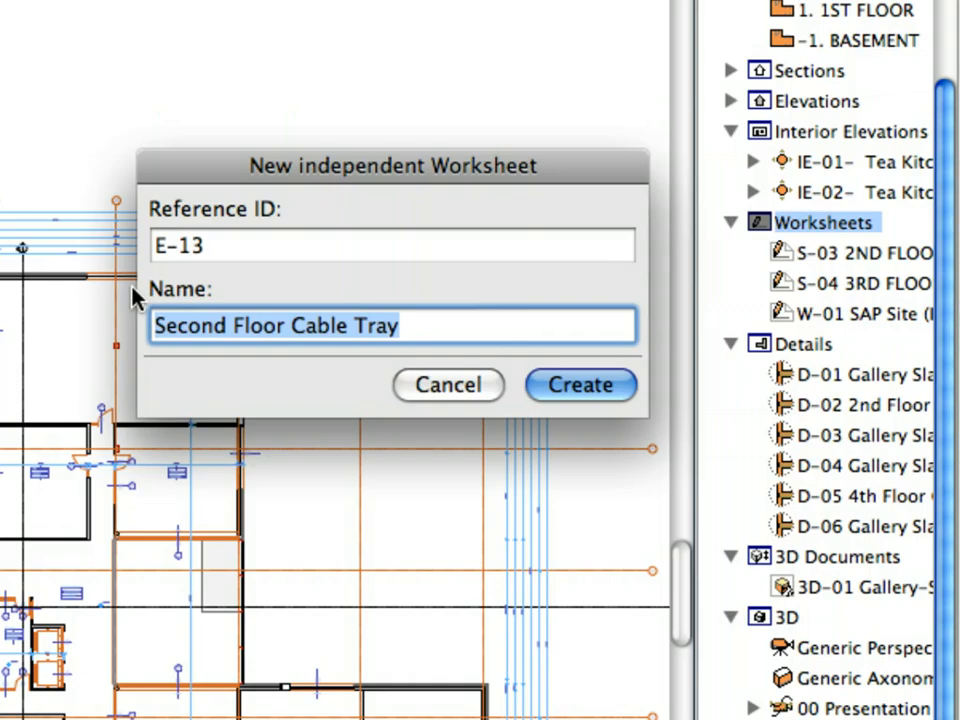
left_click(600, 386)
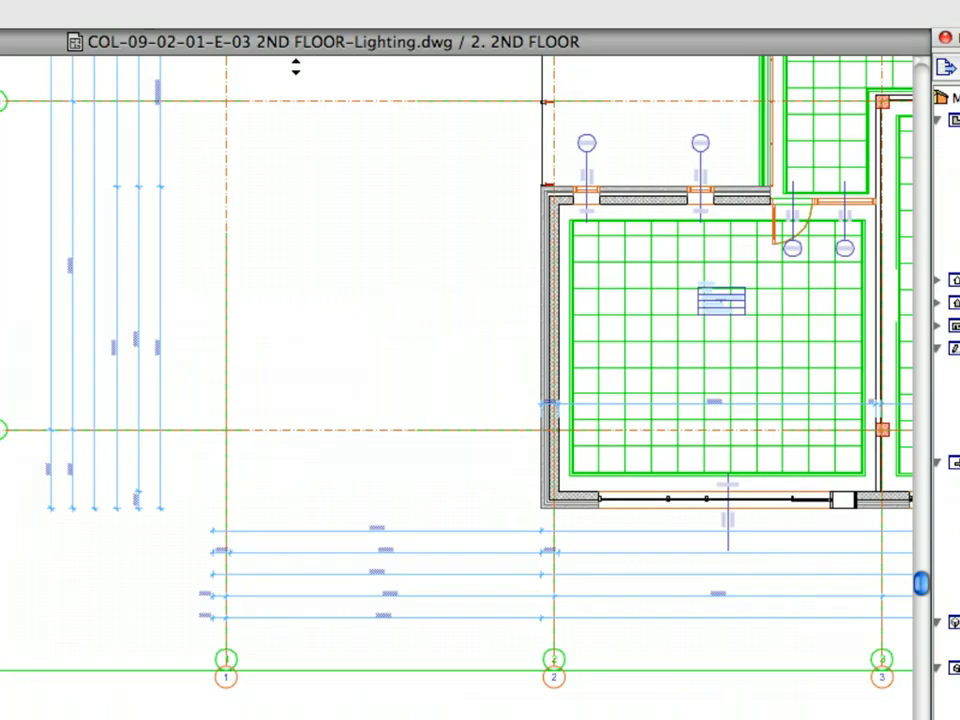
left_click_drag(439, 100, 464, 432)
mouse_move(335, 595)
left_mouse_down()
mouse_move(336, 623)
mouse_move(337, 338)
mouse_move(373, 44)
left_mouse_up()
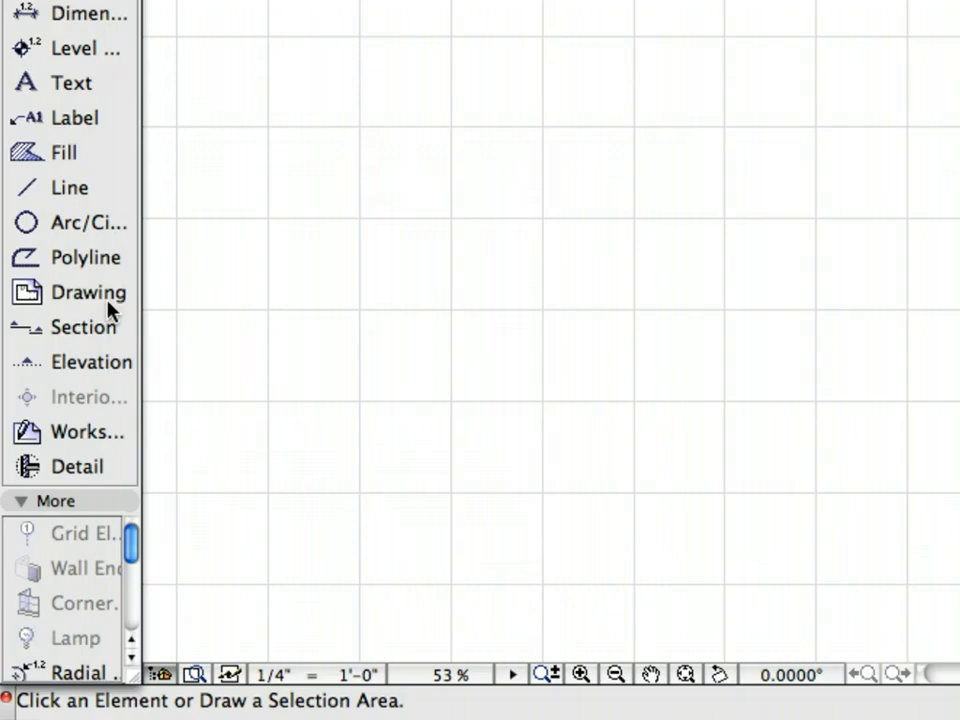
left_click(108, 303)
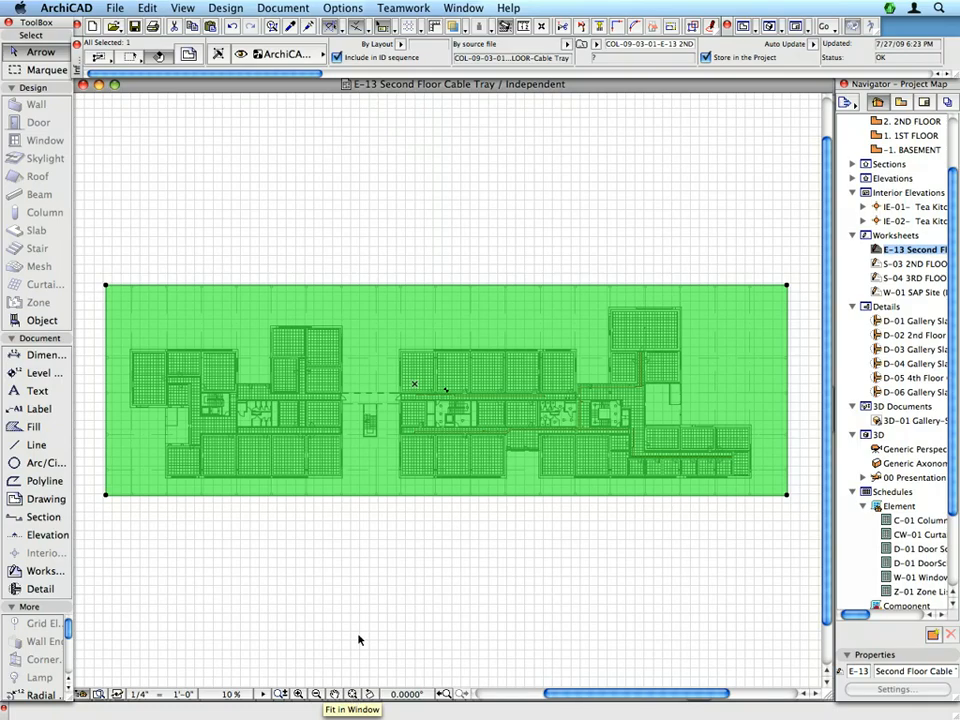
left_click(360, 640)
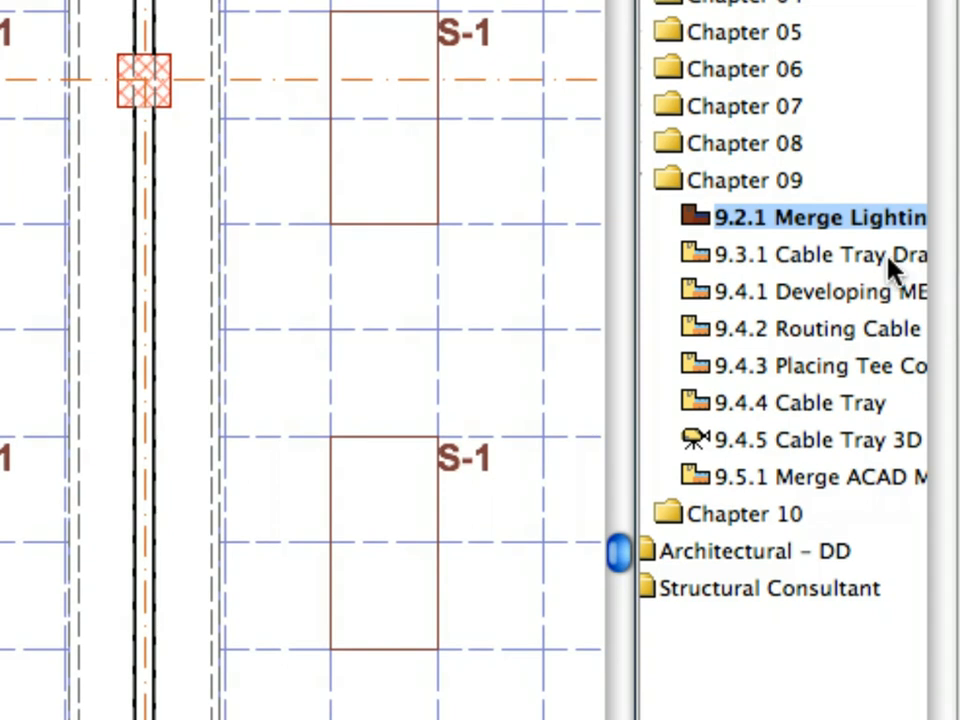
Open the 9.3.1 Cable Tray view from Chapter 09, and collapse Sections and Elevations in the project map
left_click(931, 292)
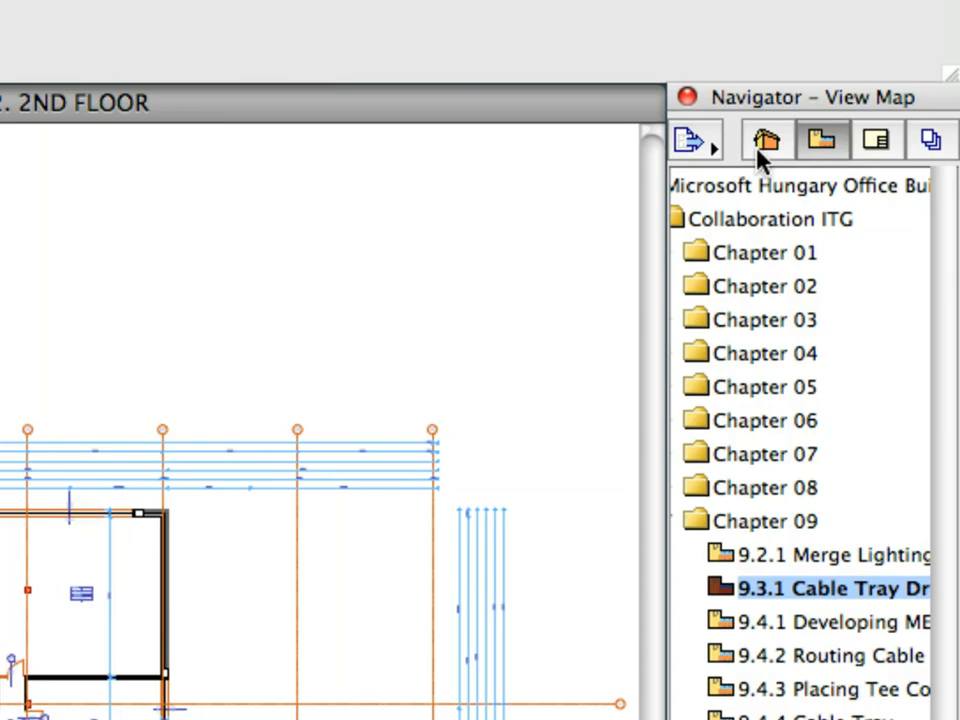
left_click(877, 104)
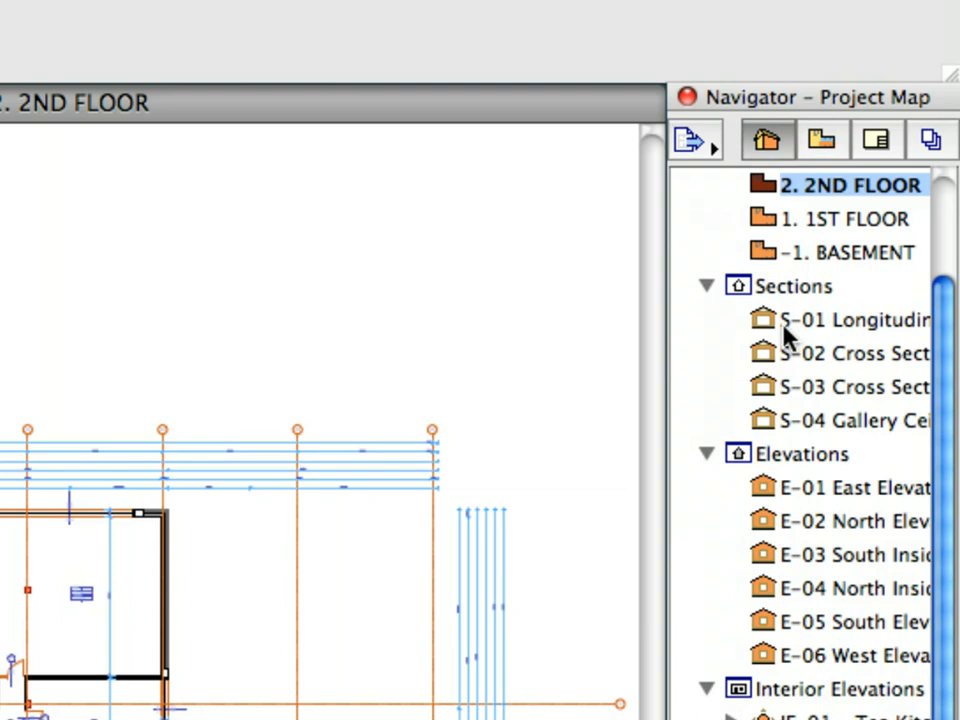
left_click(706, 287)
left_click(707, 320)
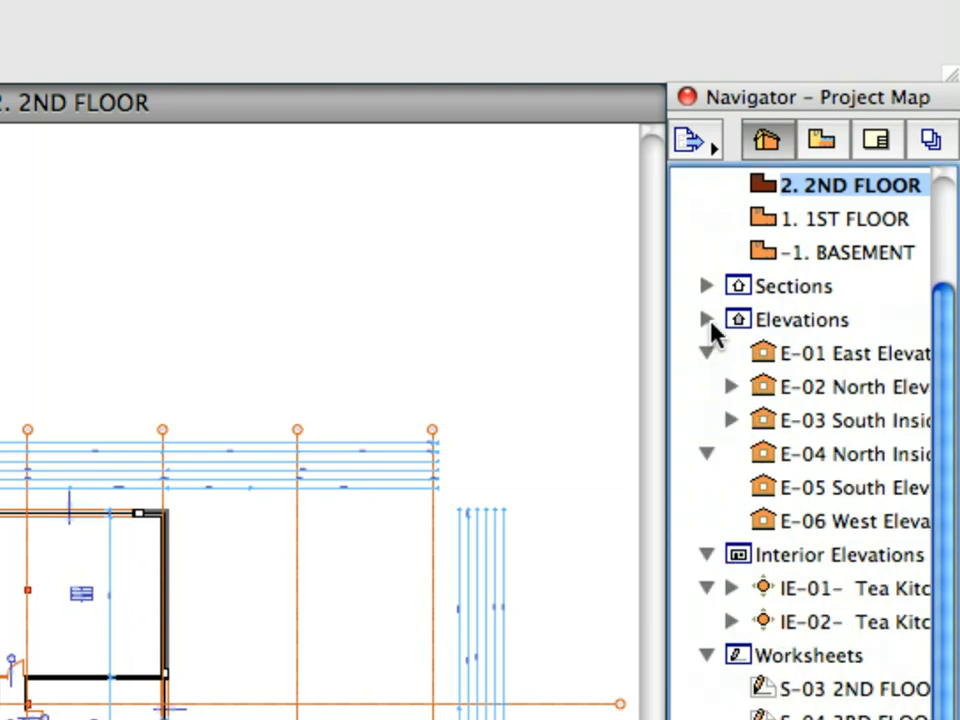
Create a new independent worksheet with reference ID E-13 and the name Second Floor Cable Tray
left_click(818, 458)
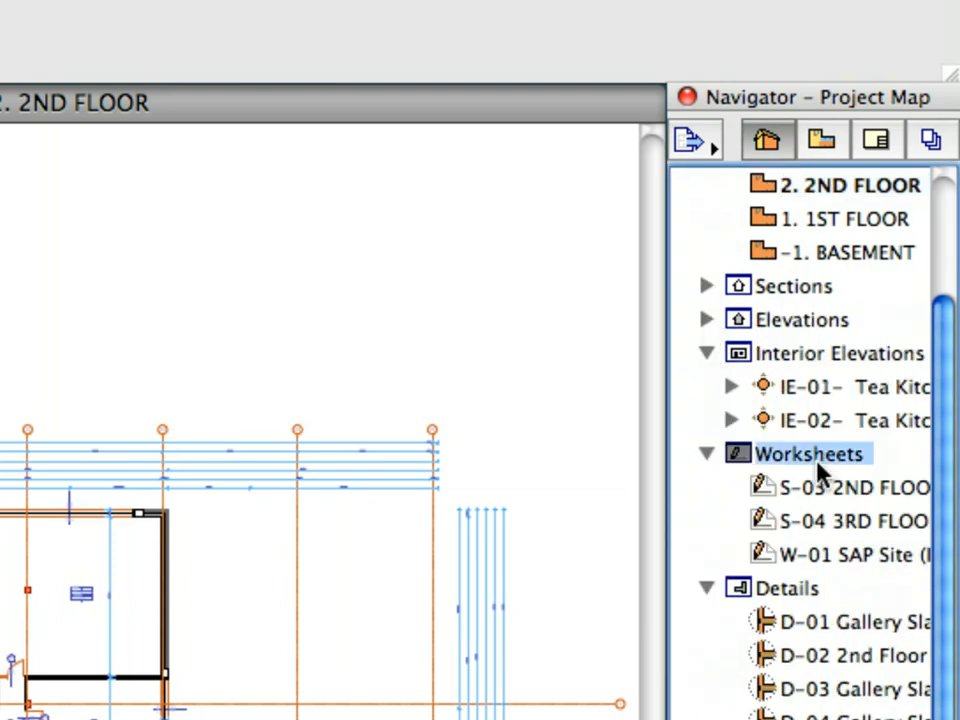
right_click(845, 462)
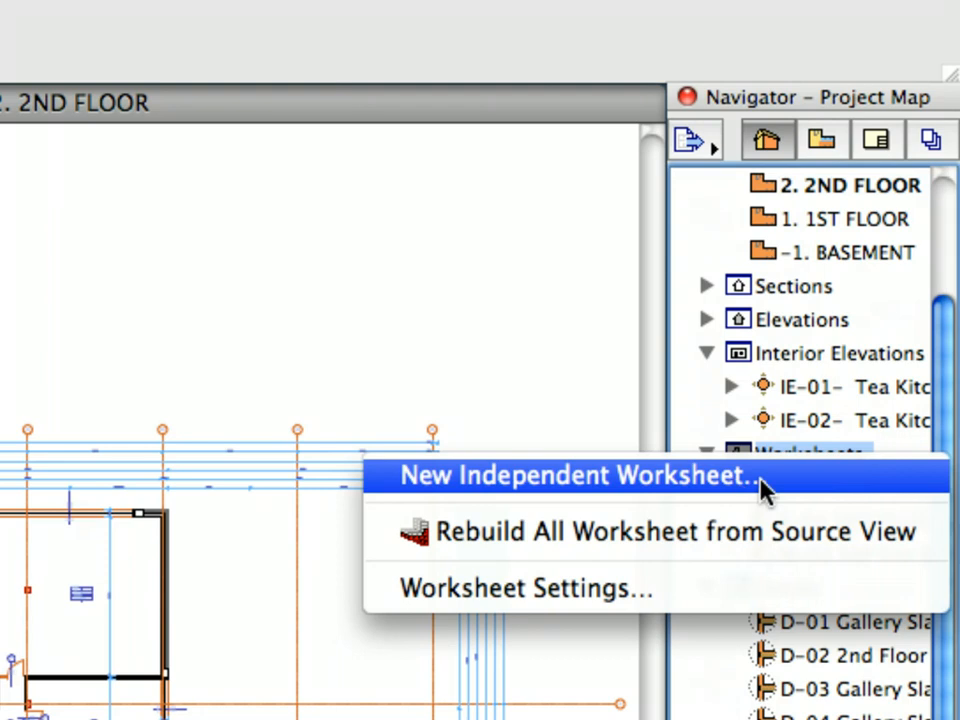
left_click(795, 480)
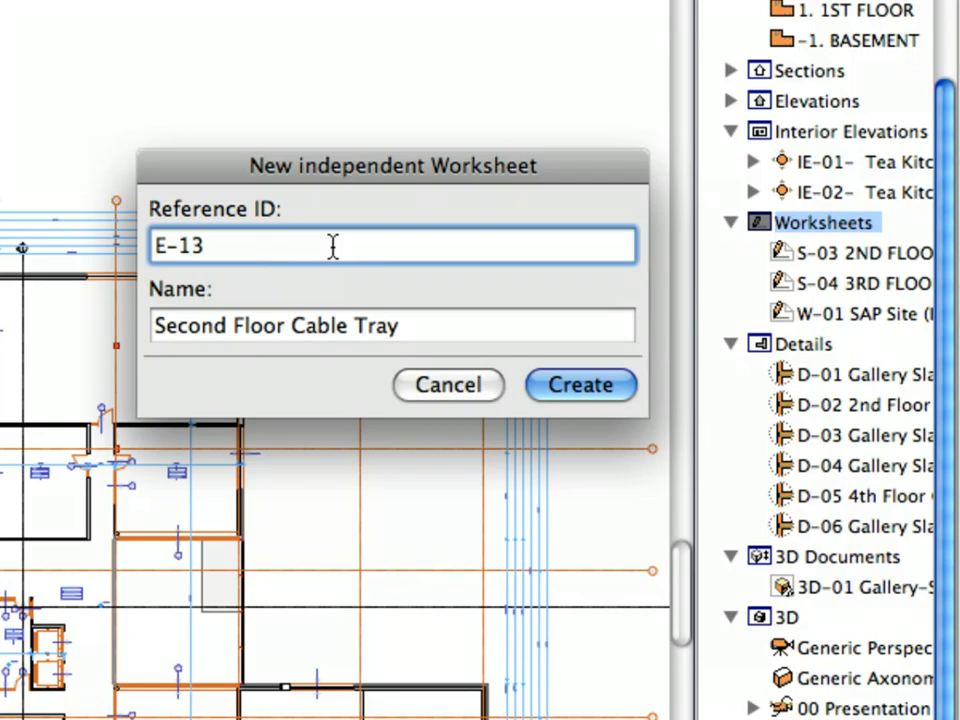
double_click(200, 242)
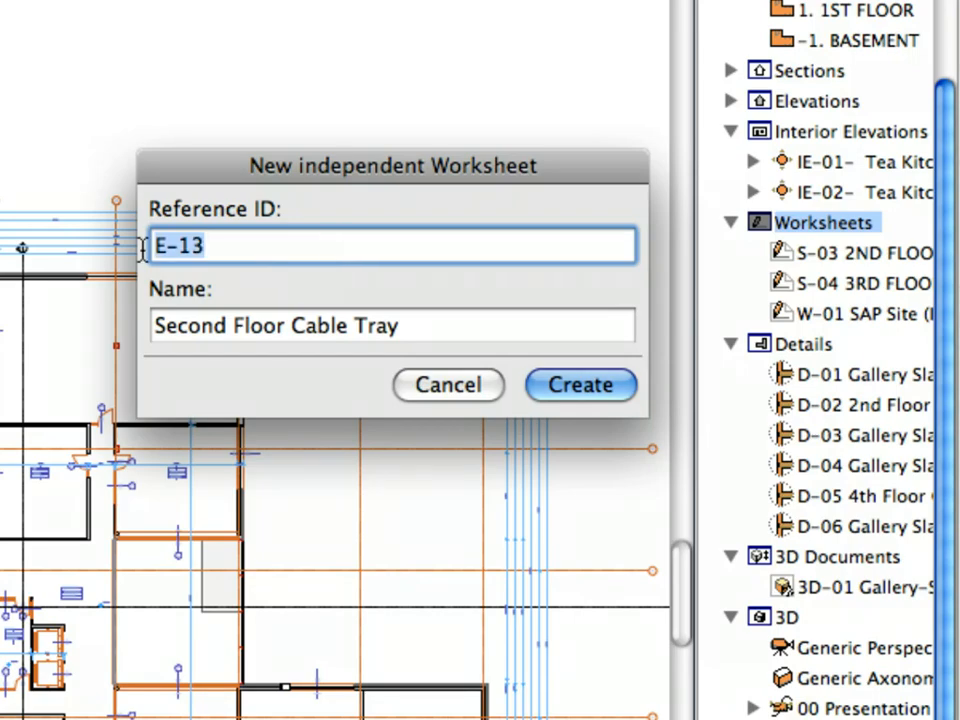
key("Right")
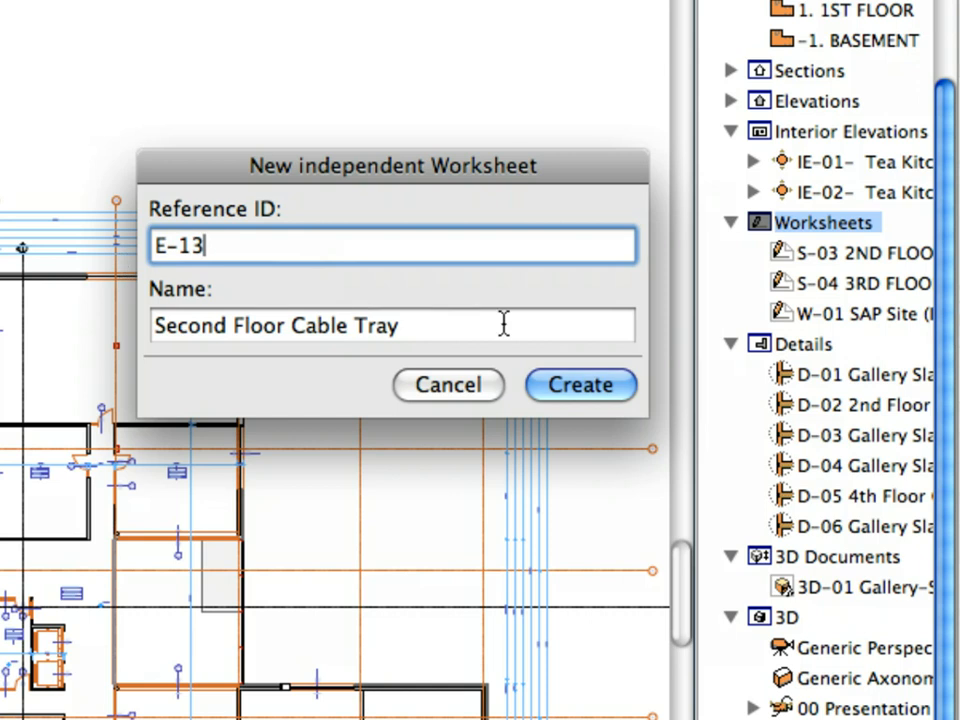
left_click_drag(513, 330, 321, 300)
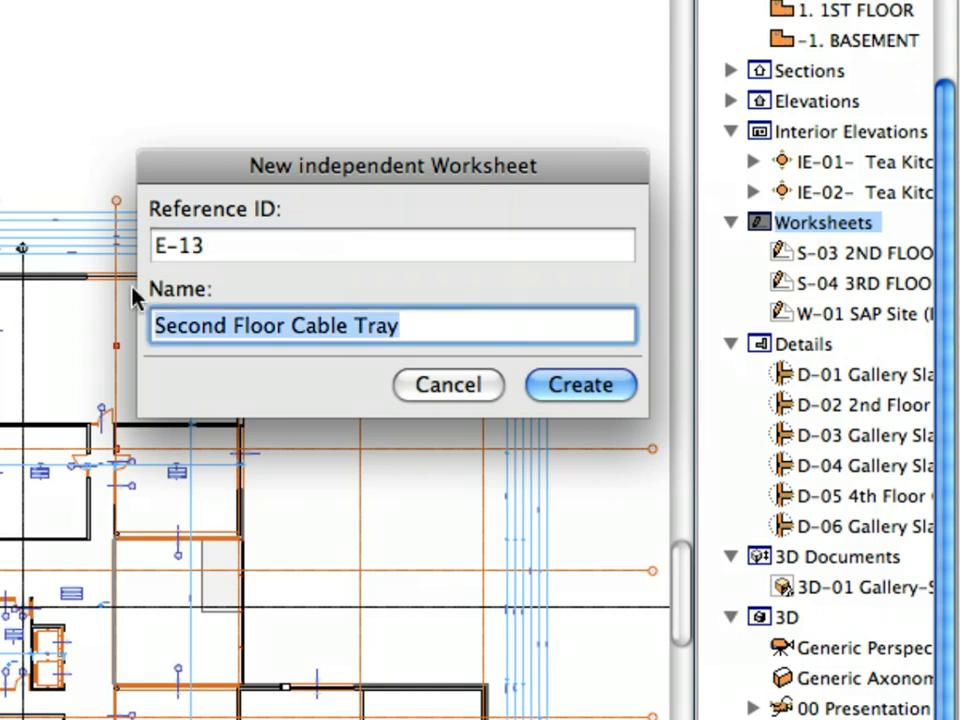
left_click(605, 387)
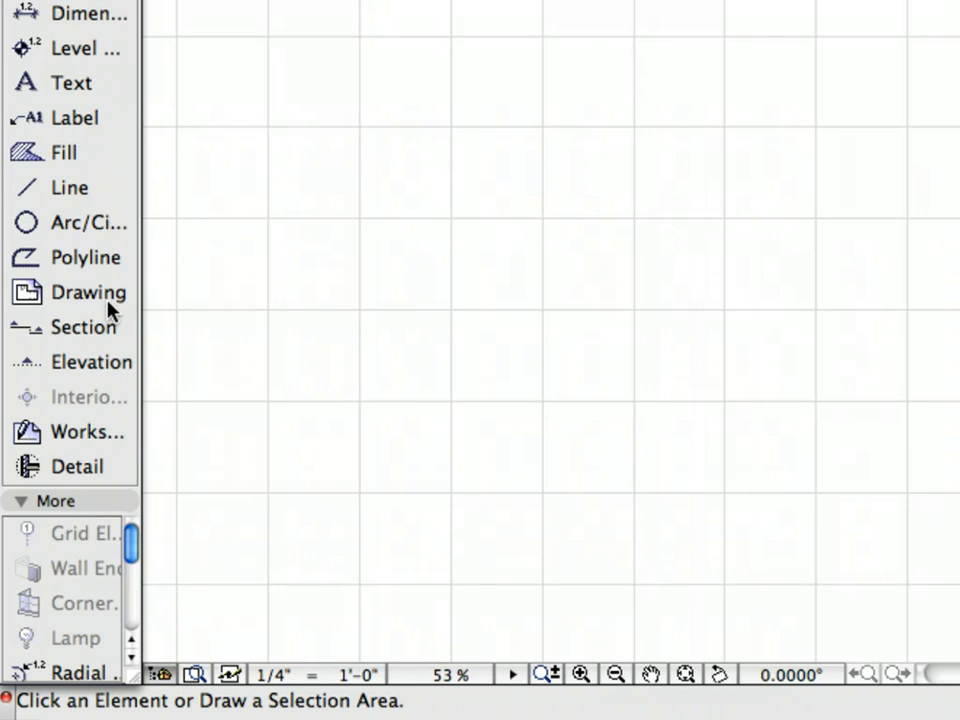
Use the Drawing tool in the worksheet to link COL-09-03-01-E-13 2ND FLOOR-Cable Tray.dwg, restricting the file type to DWG File
left_click(110, 310)
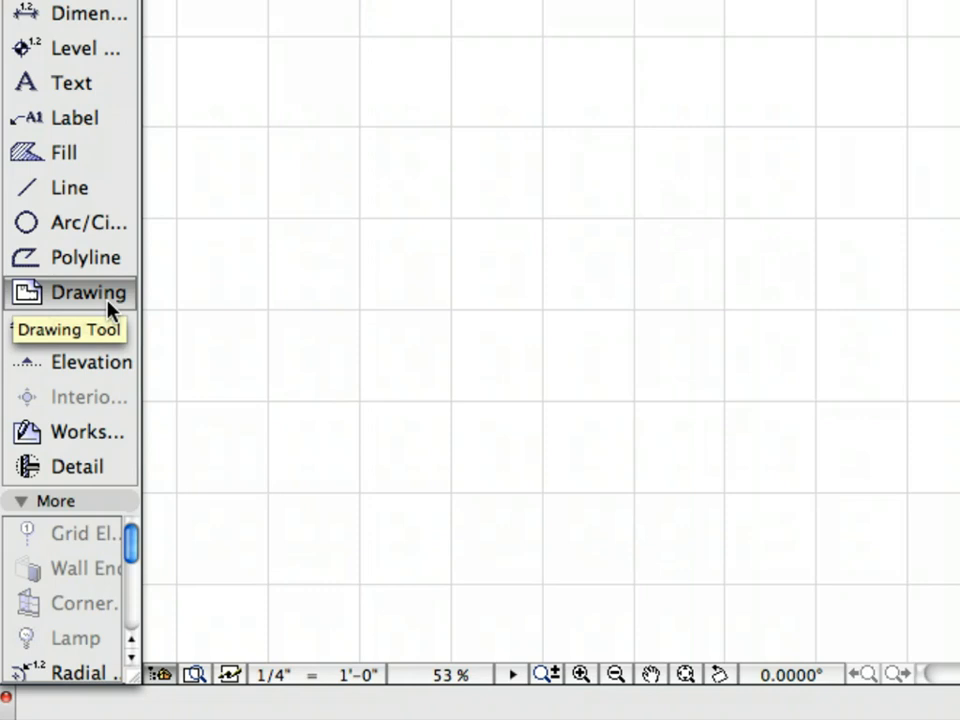
left_click(676, 105)
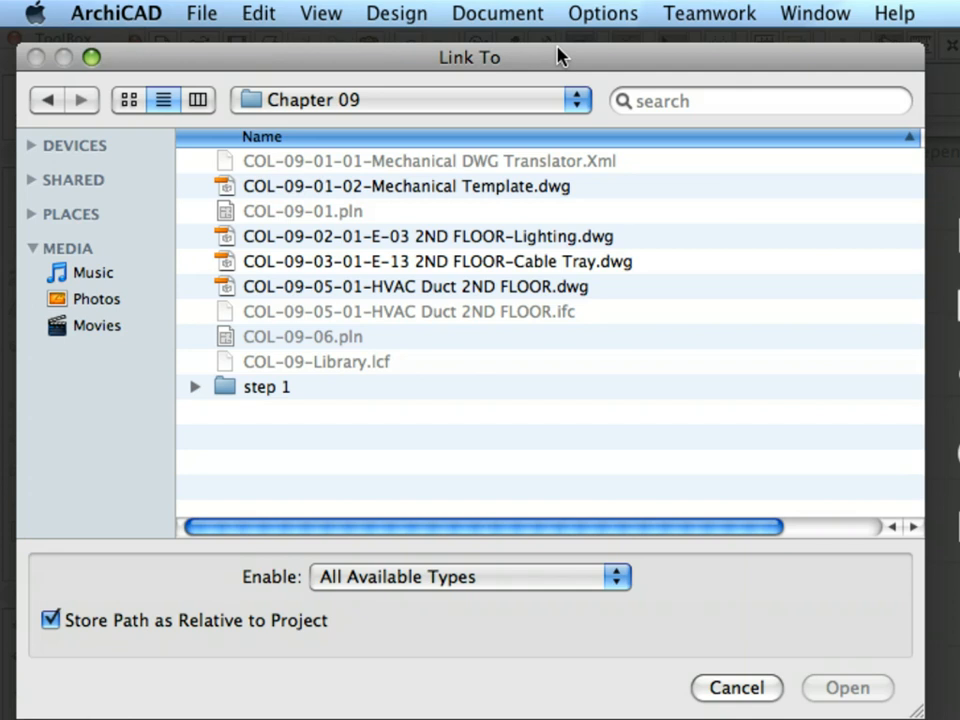
left_click(495, 575)
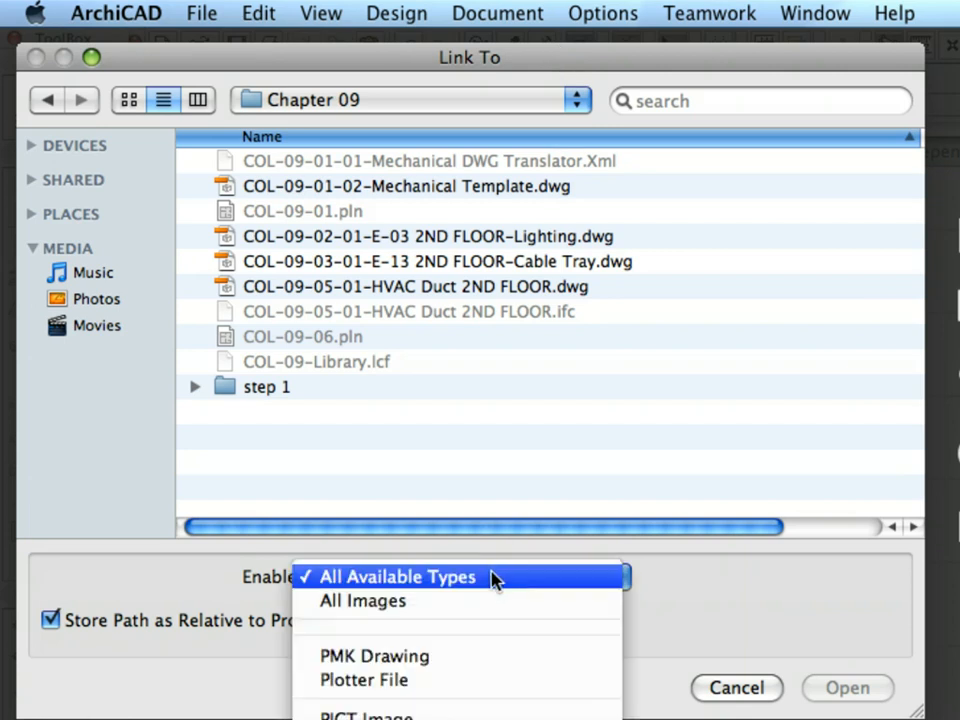
key("Down")
key("Down")
key("Down")
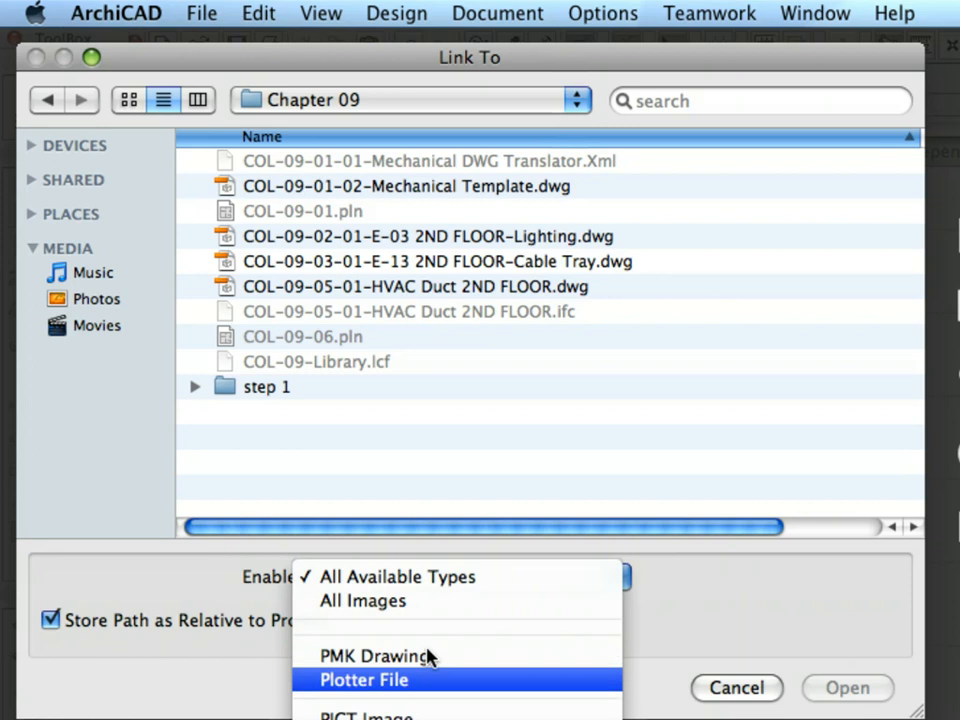
key("Return")
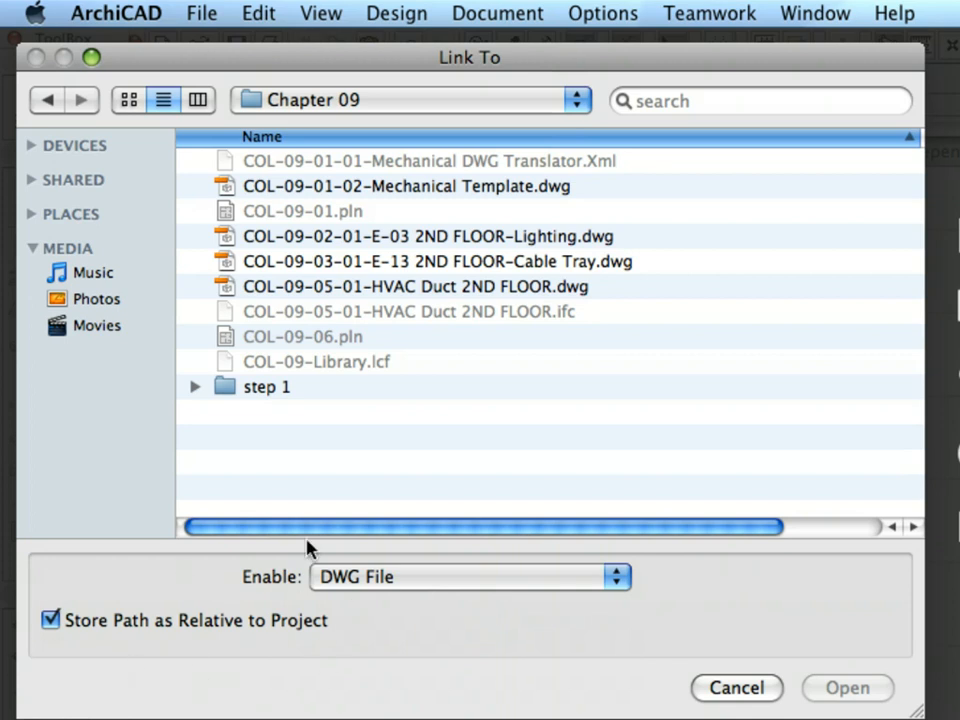
left_click(553, 264)
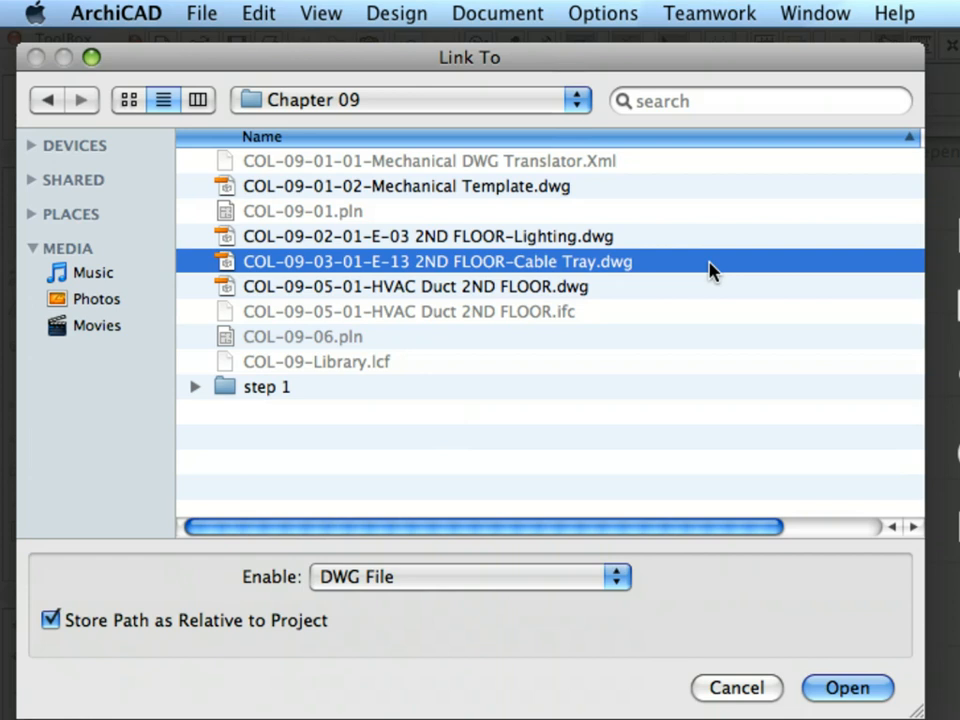
left_click(877, 689)
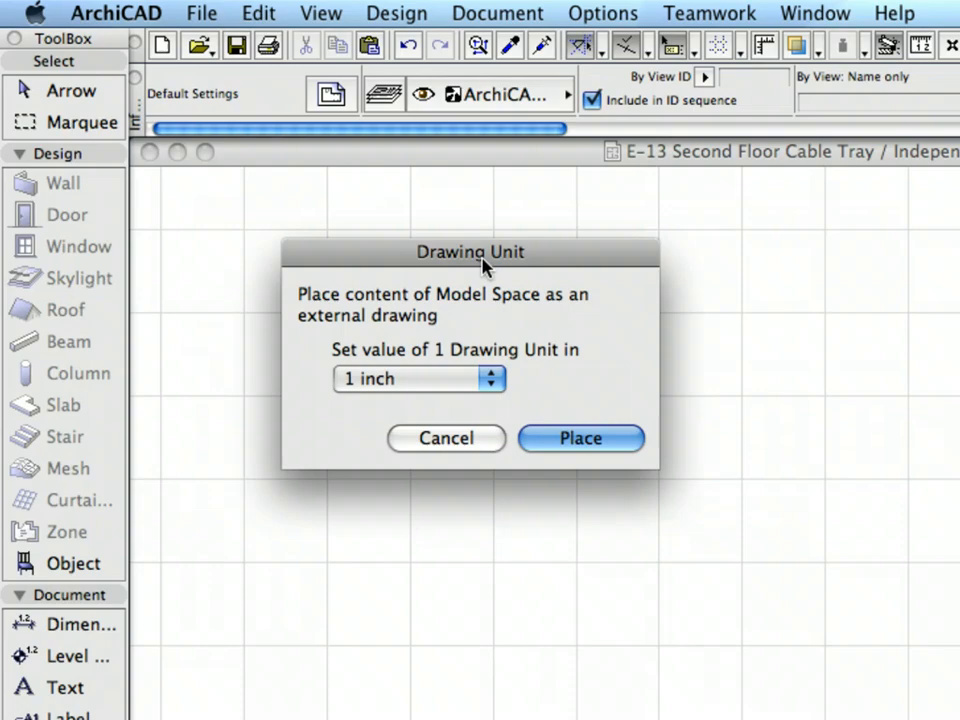
Place the model space drawing with 1 drawing unit equal to 1 inch and return to the Arrow tool
left_click(489, 378)
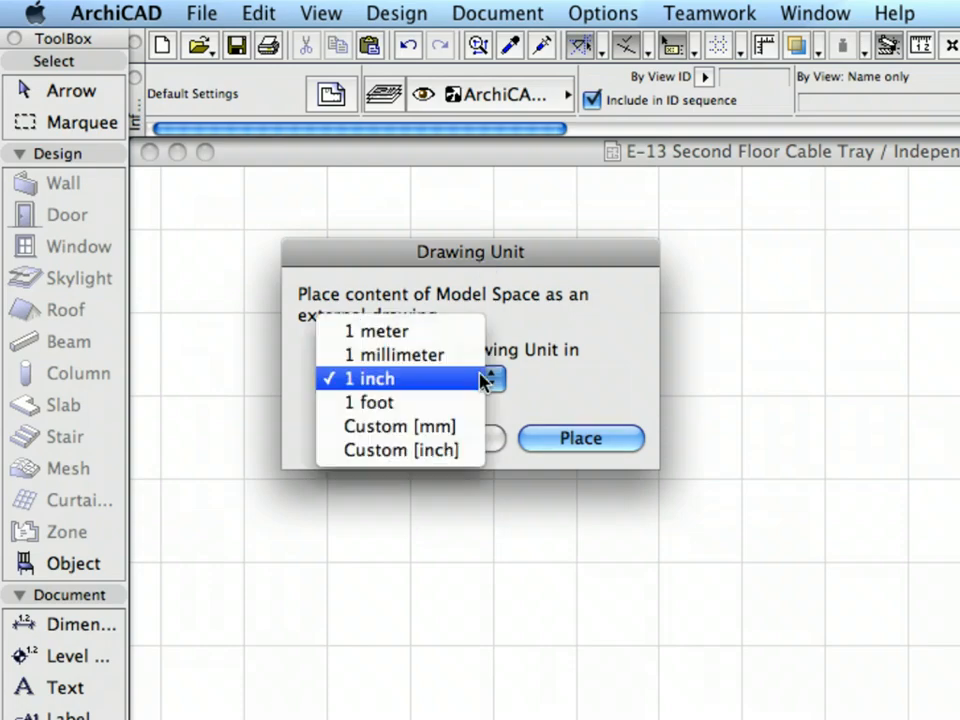
left_click(484, 380)
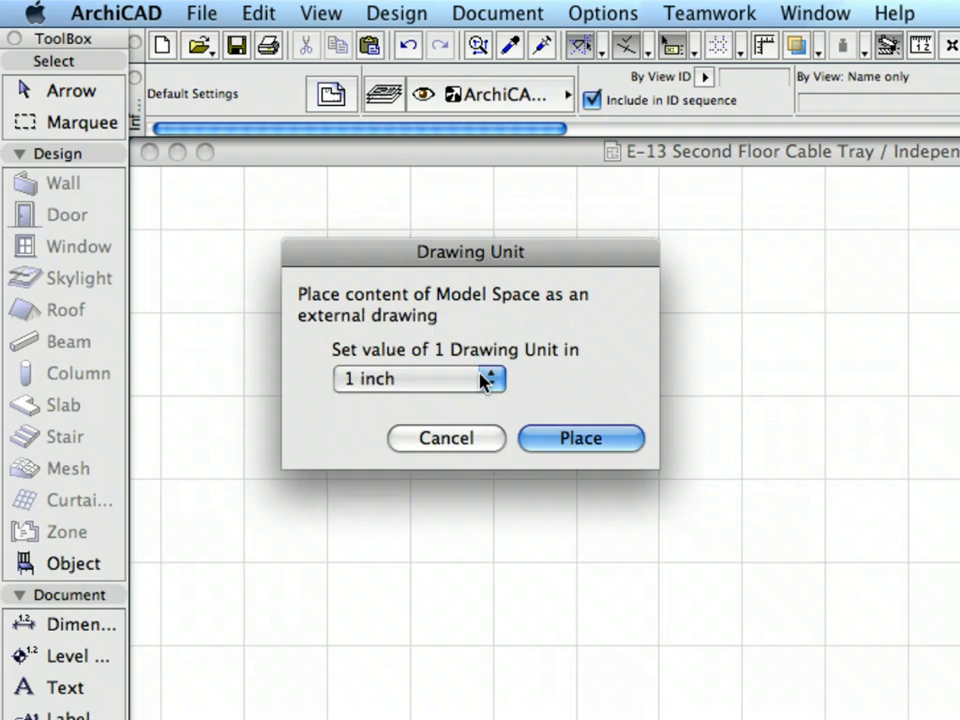
left_click(620, 448)
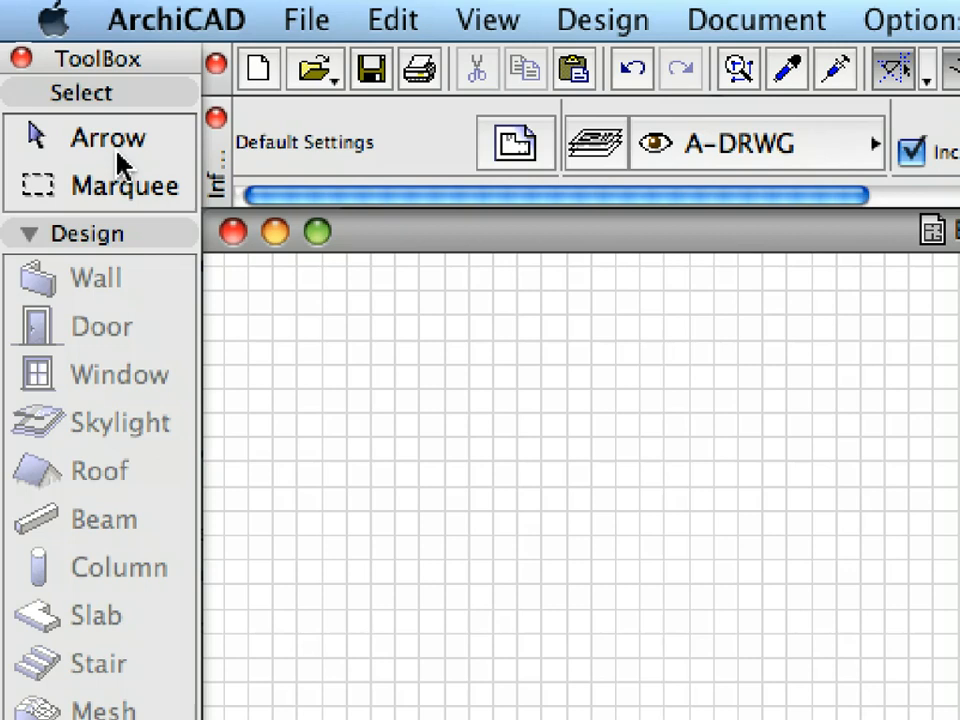
left_click(49, 57)
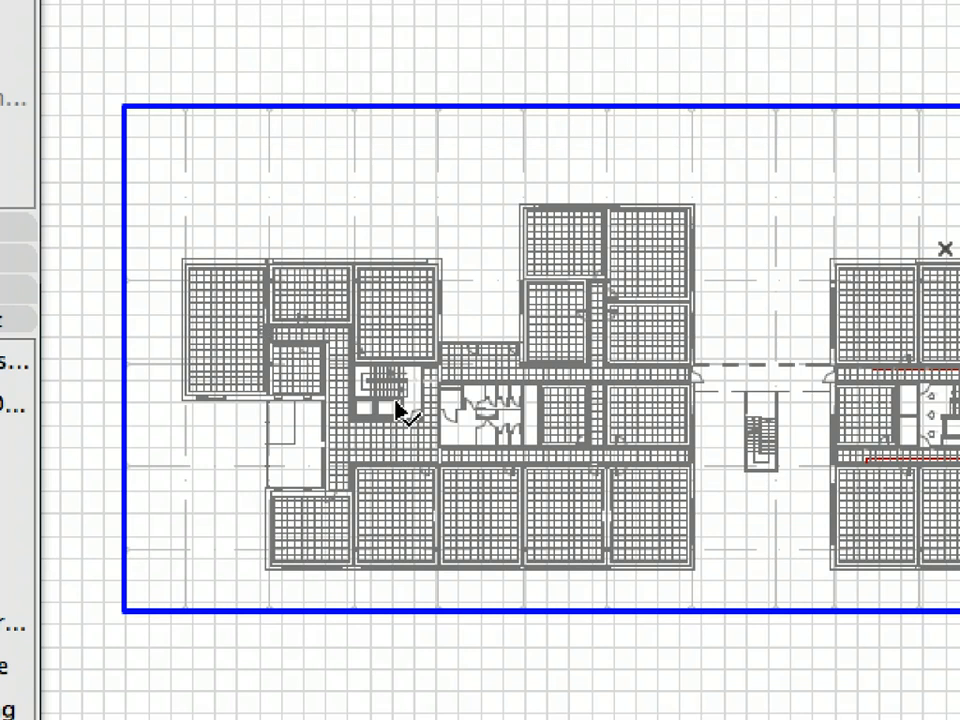
Examine the linework and snap points around the staircase in the placed cable tray drawing
scroll(378, 380, "up", 5)
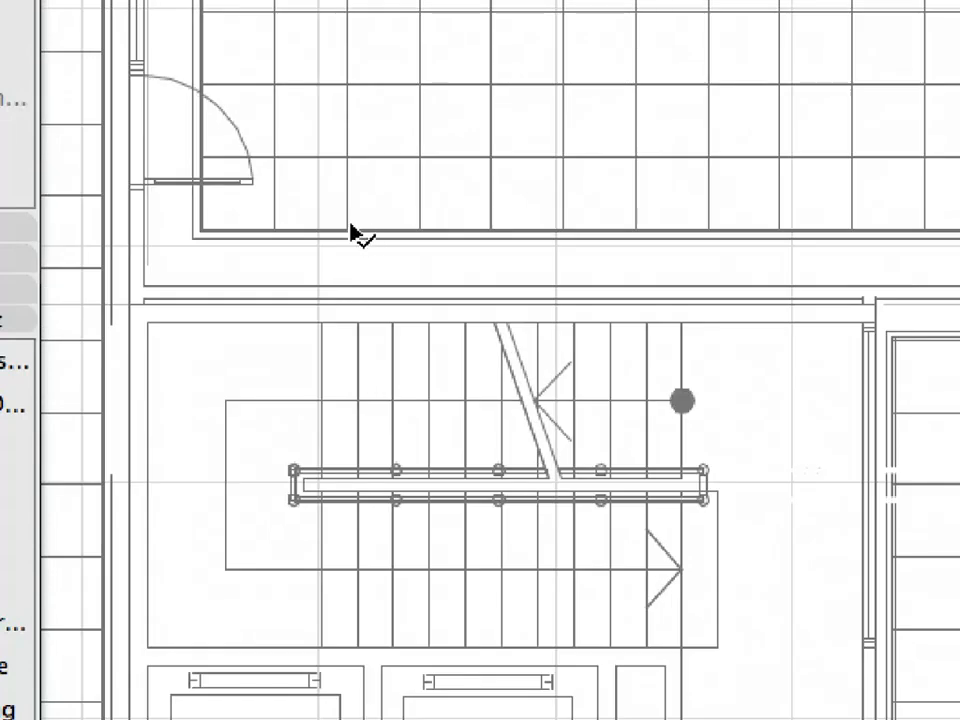
mouse_move(350, 237)
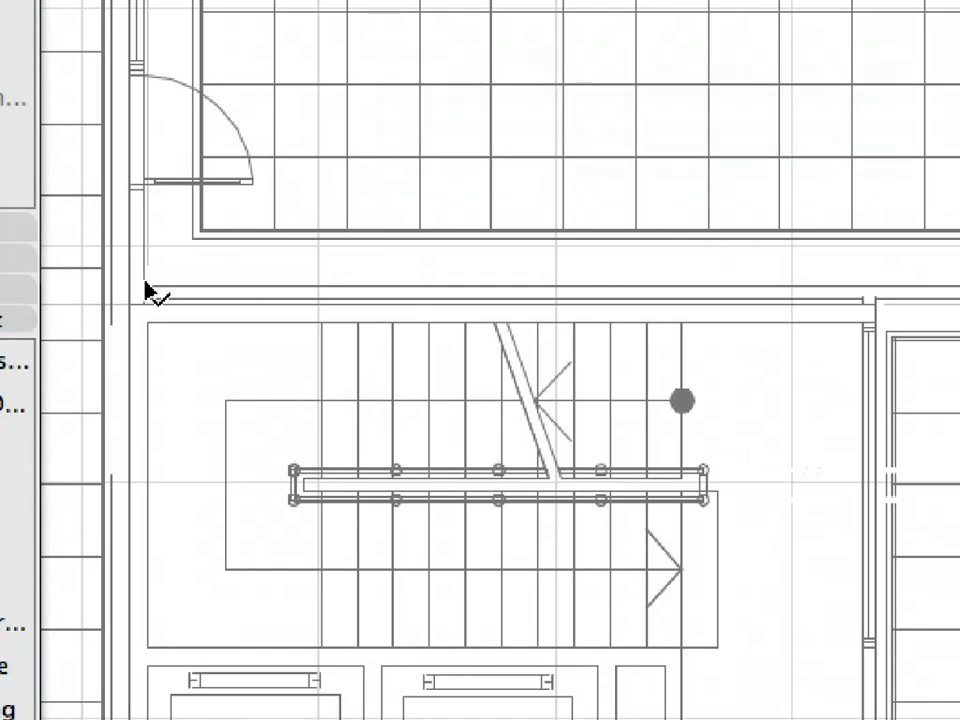
mouse_move(146, 289)
mouse_move(295, 477)
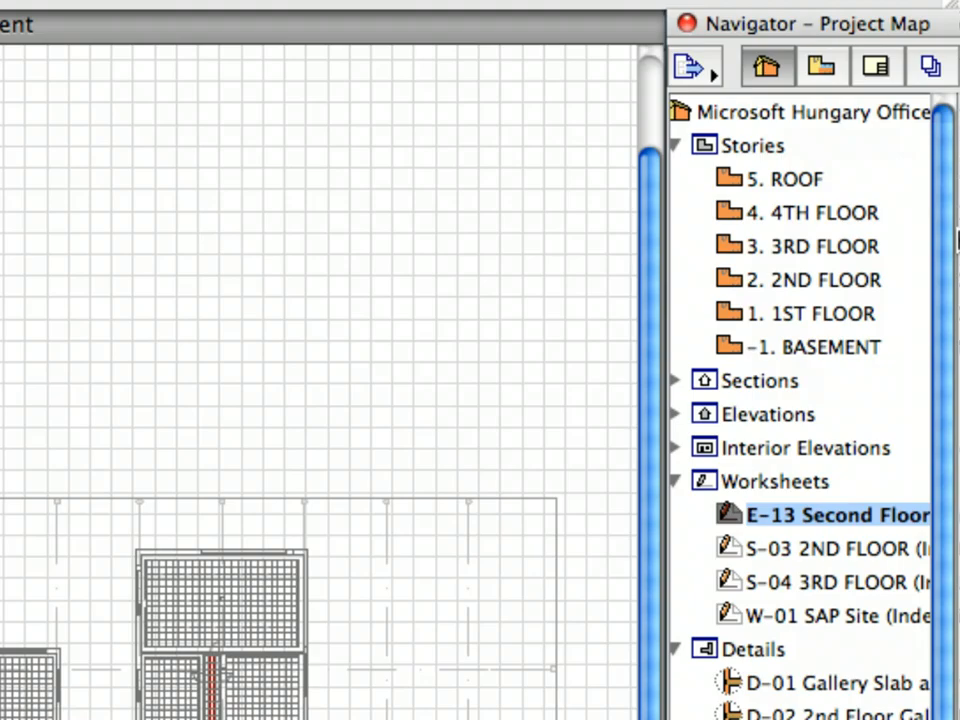
Open the 2nd floor plan and show the E-13 Second Floor Cable Tray worksheet as its trace reference
left_click(852, 290)
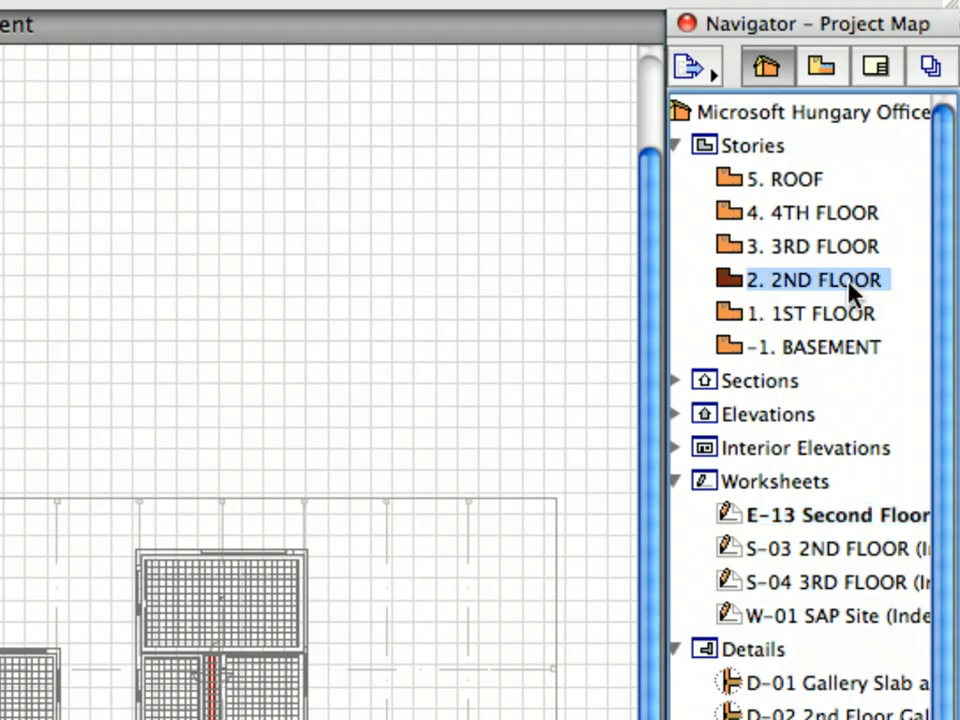
double_click(848, 282)
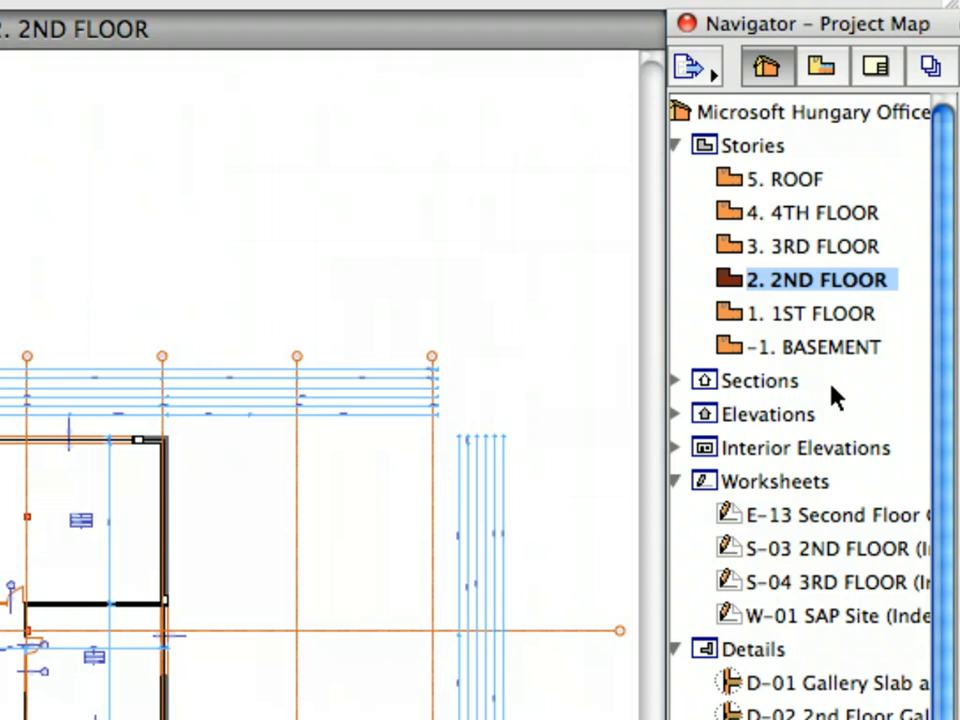
left_click(856, 516)
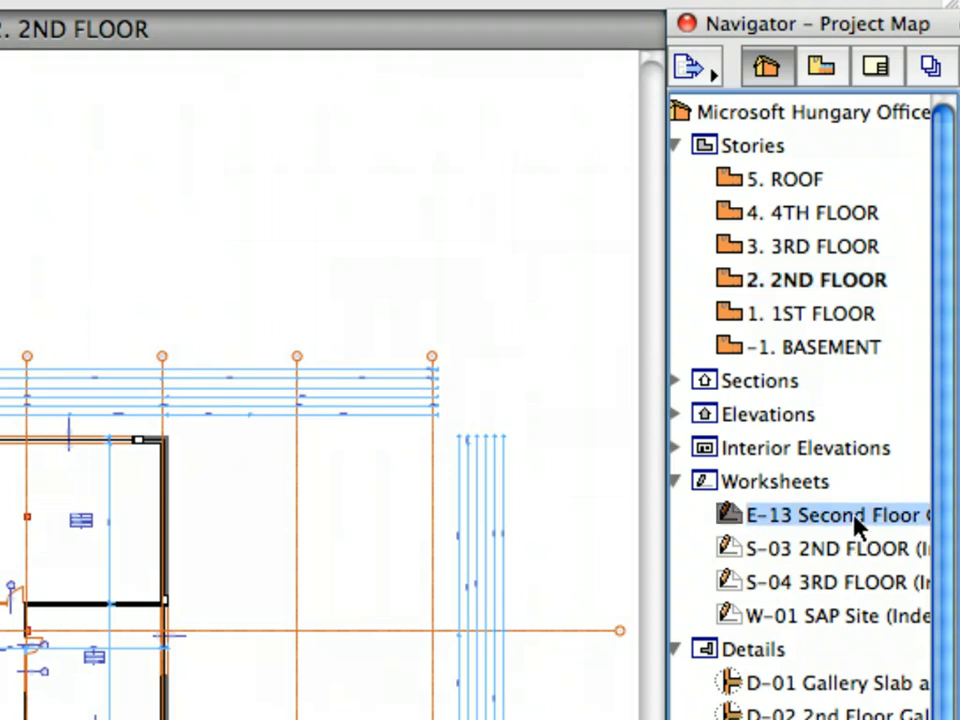
right_click(745, 520)
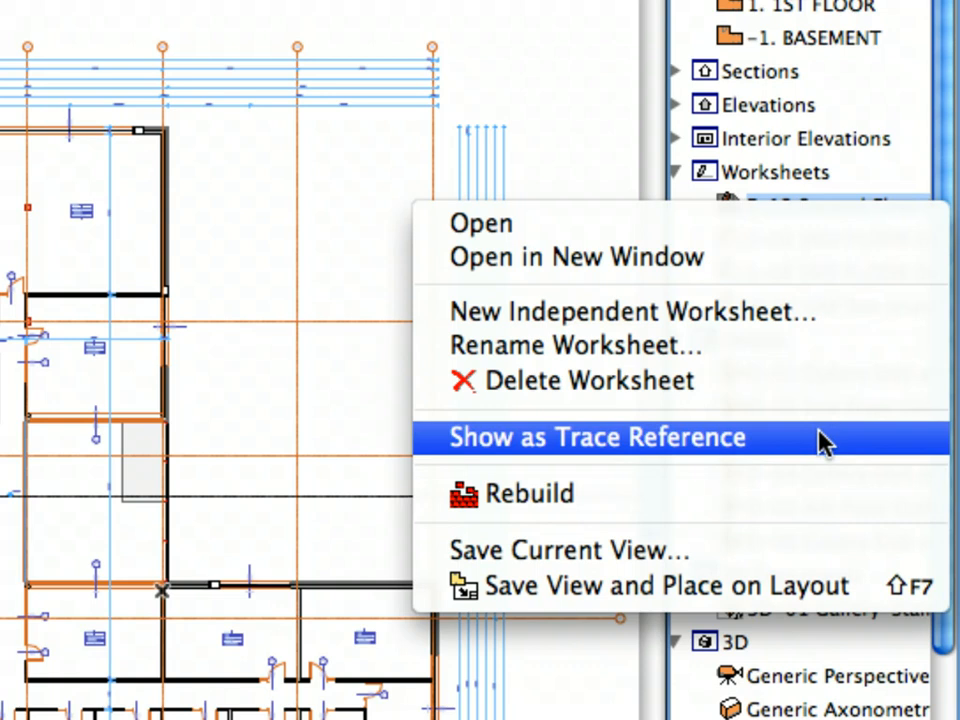
left_click(818, 440)
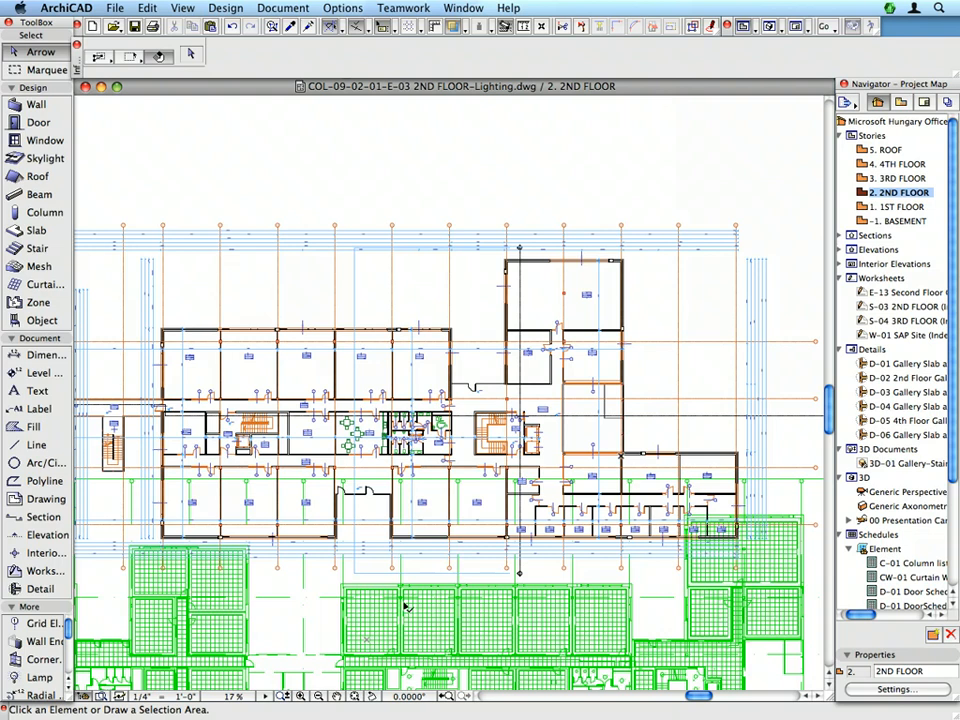
Drag the trace reference by its lower-left grid intersection onto the matching grid intersection on axis 1 of the 2nd floor plan
left_click(357, 697)
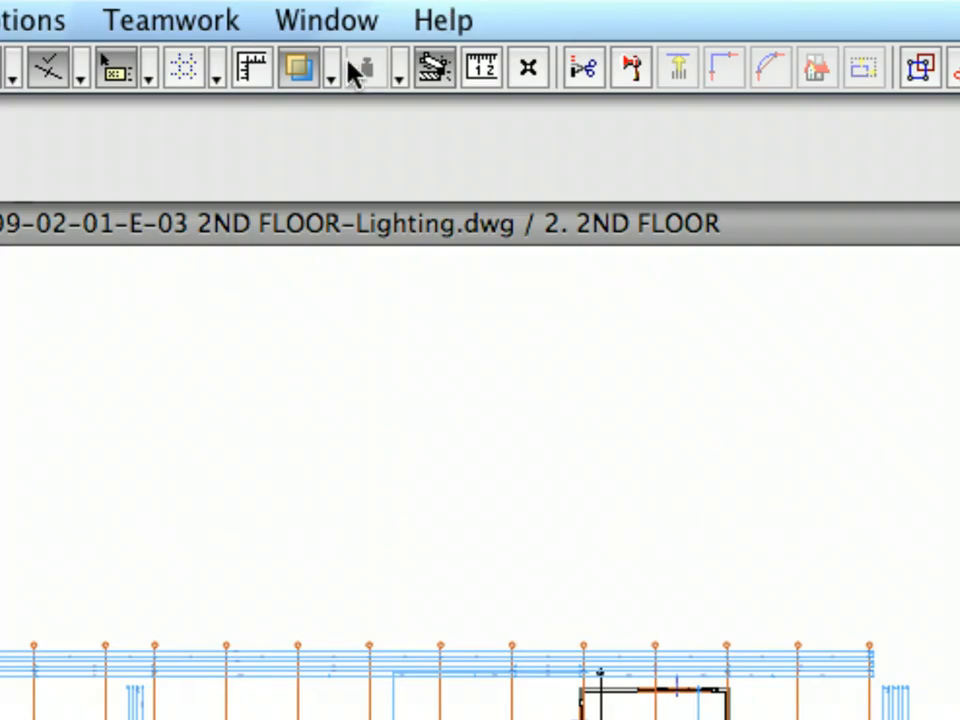
left_click(333, 73)
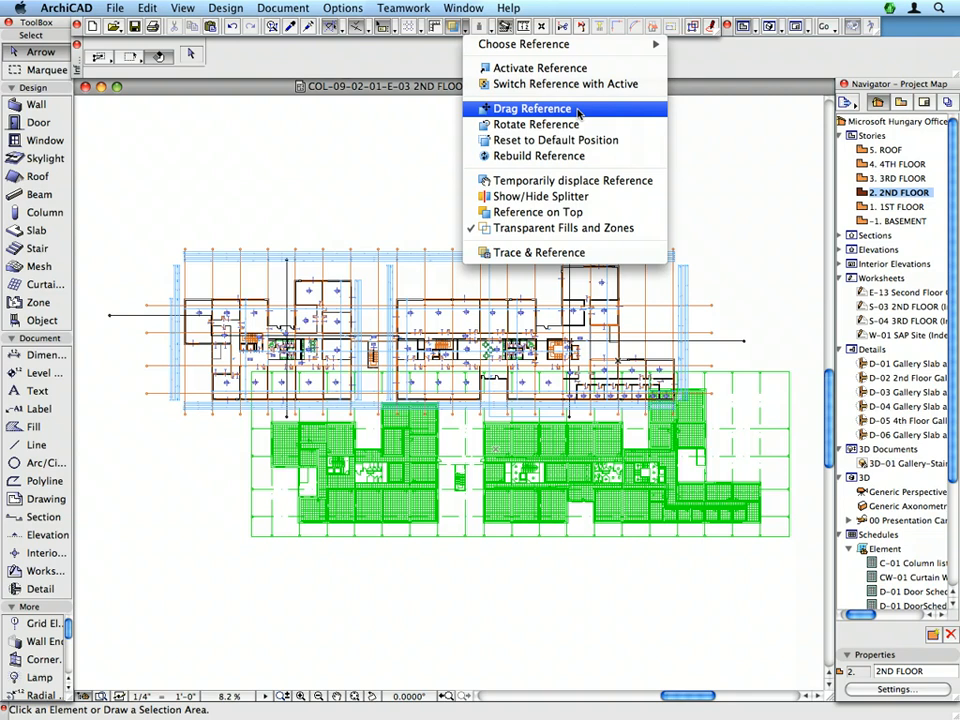
left_click(577, 110)
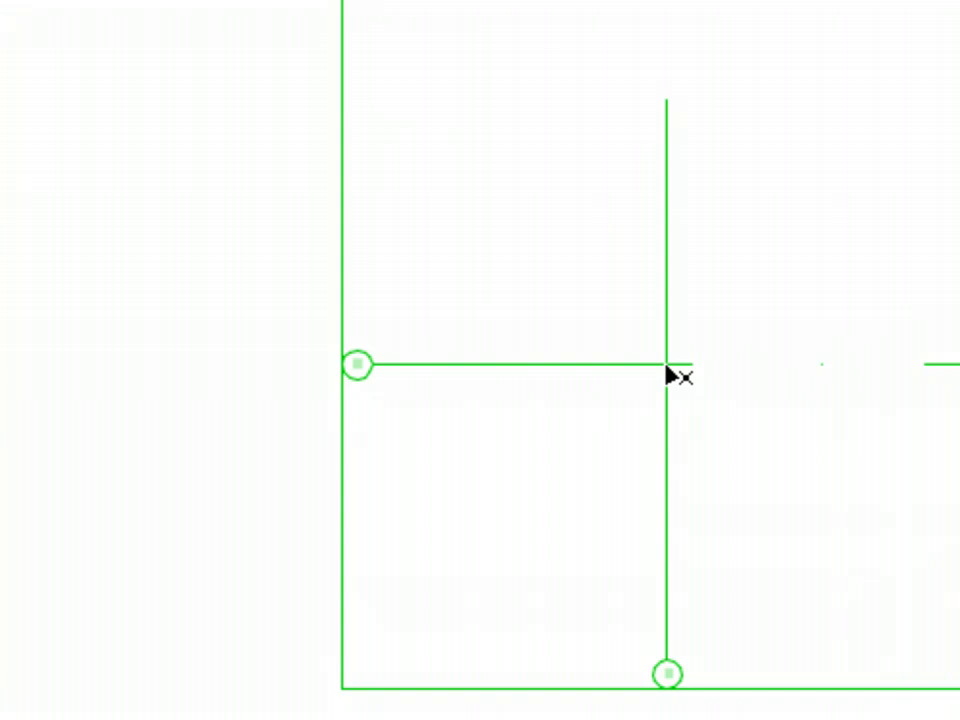
left_click(667, 366)
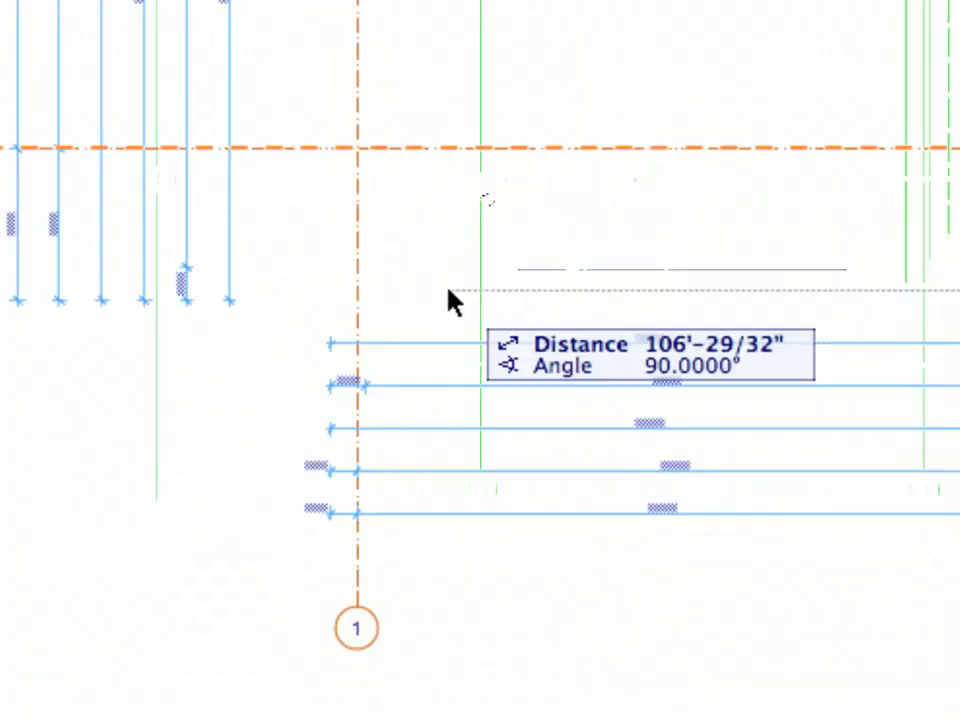
left_click(358, 160)
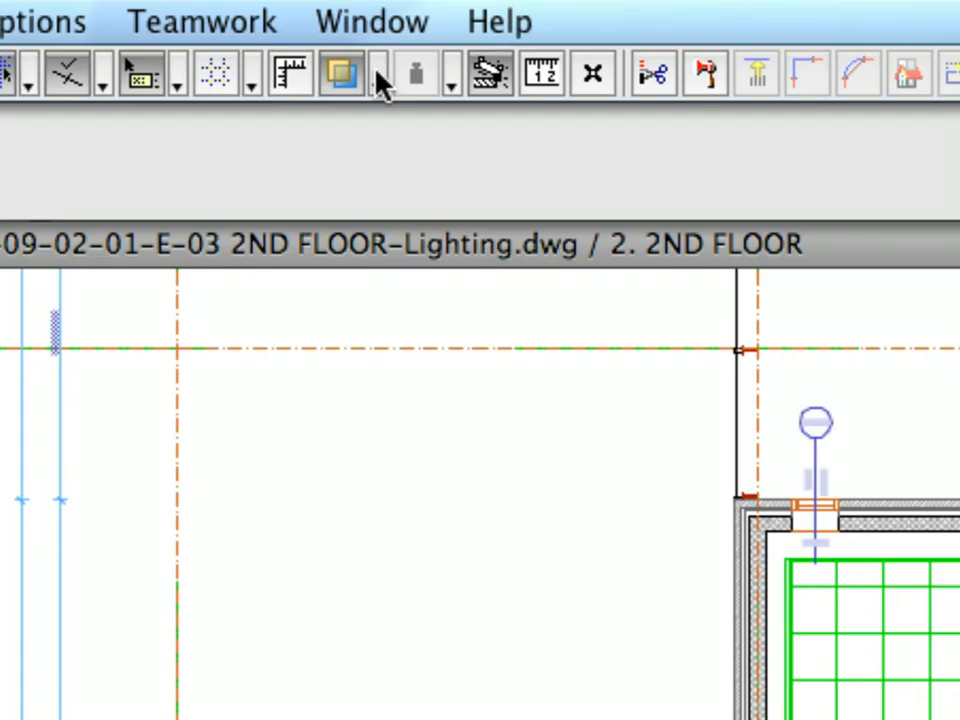
Show the trace splitter and slide it across the plan to compare the floor plan with the cable tray reference
left_click(378, 76)
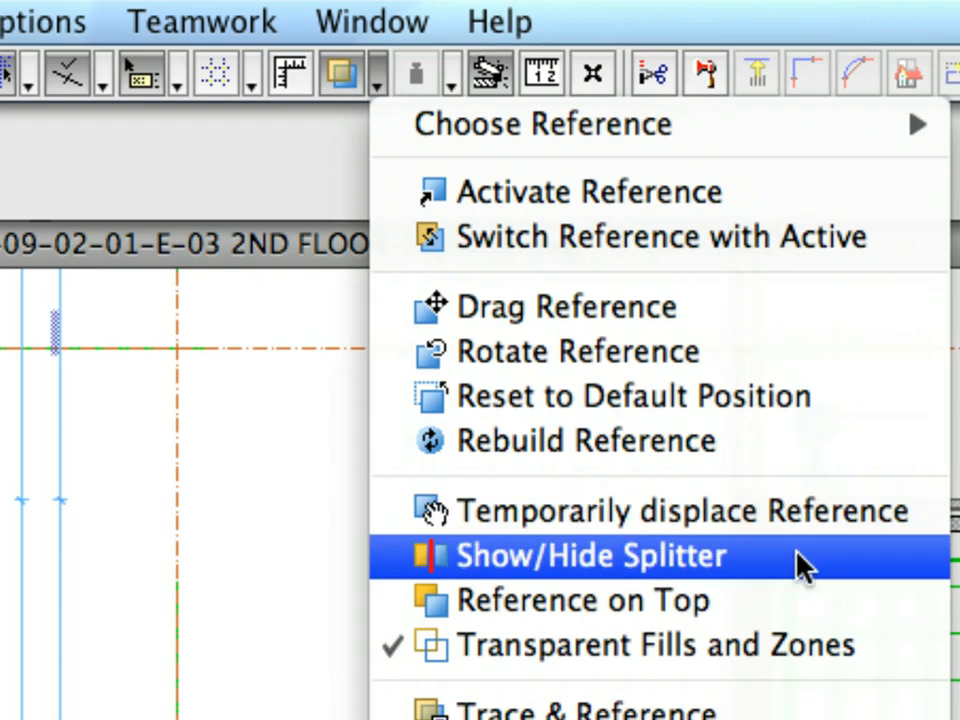
left_click(799, 557)
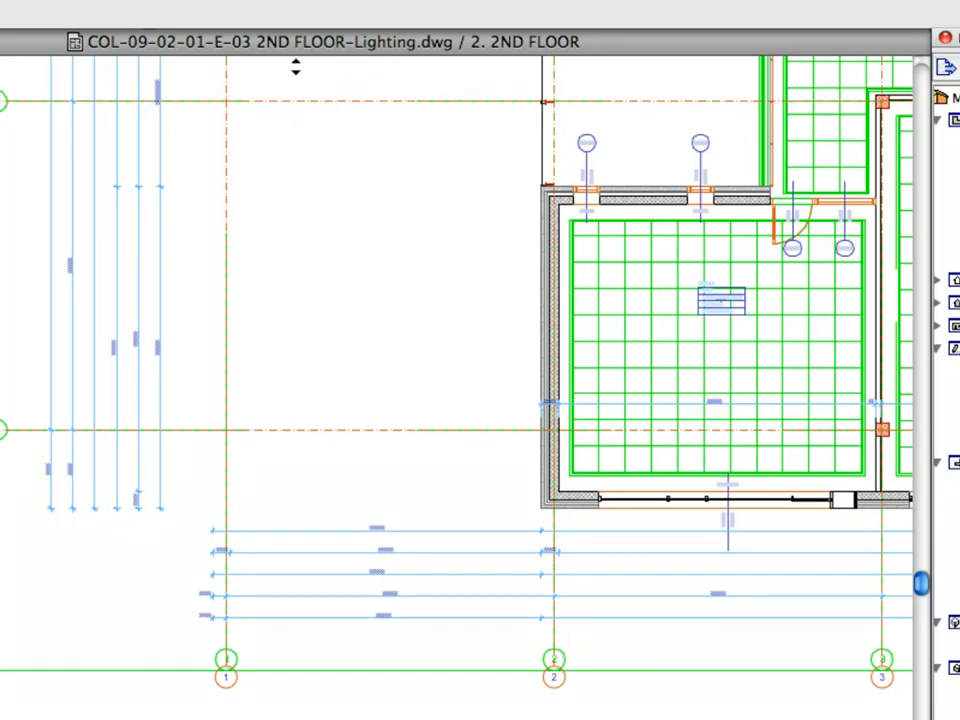
mouse_move(294, 64)
left_mouse_down()
mouse_move(291, 261)
mouse_move(336, 624)
mouse_move(334, 469)
mouse_move(373, 48)
left_mouse_up()
mouse_move(5, 538)
left_mouse_down()
mouse_move(898, 566)
mouse_move(86, 519)
left_mouse_up()
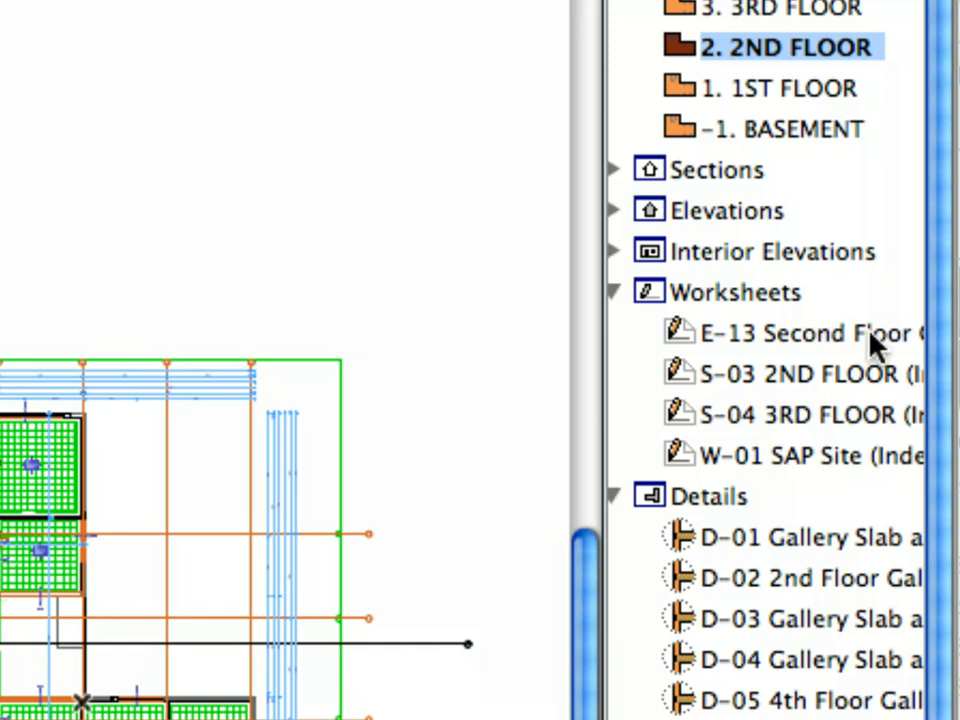
Open the E-13 Second Floor Cable Tray worksheet
double_click(870, 340)
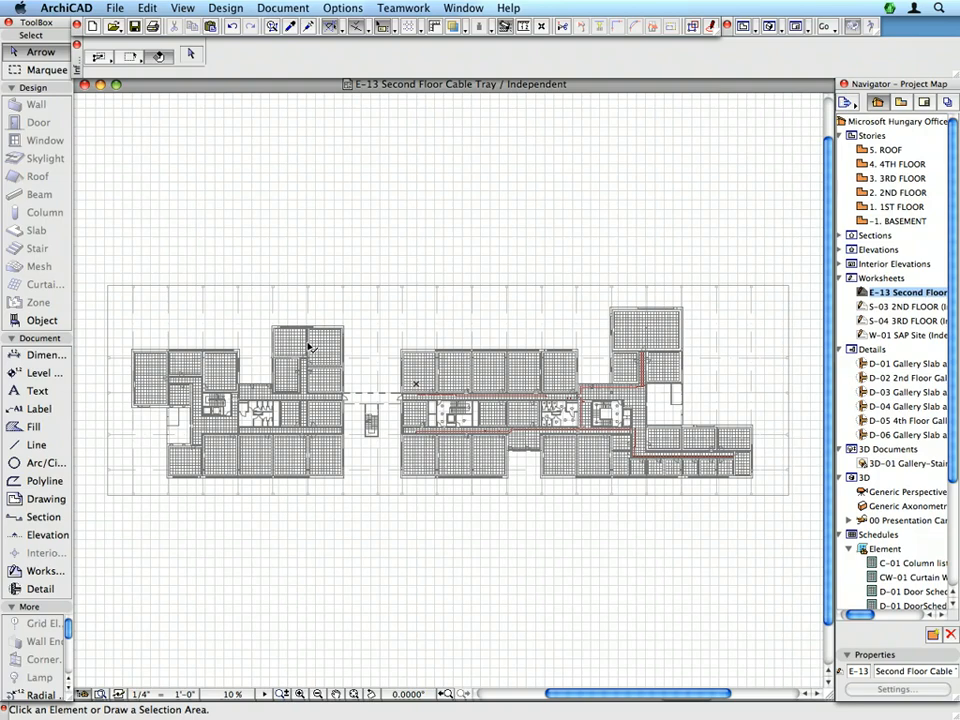
Explode the placed cable tray drawing into the current view, keeping drawing primitives only and not preserving the elements' original layers
left_click(311, 347)
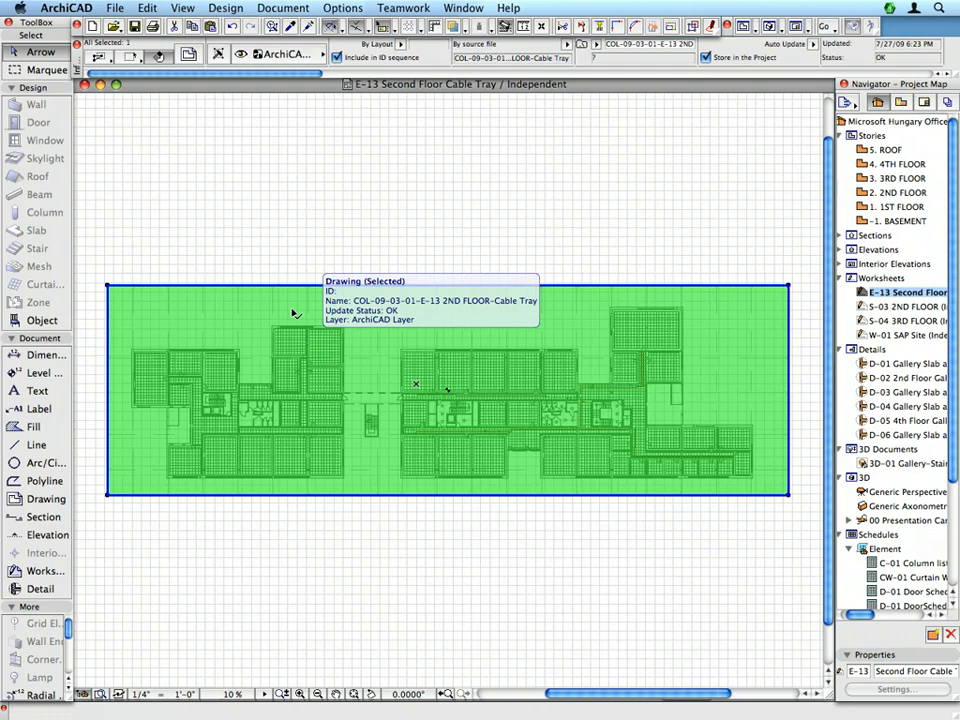
left_click(146, 8)
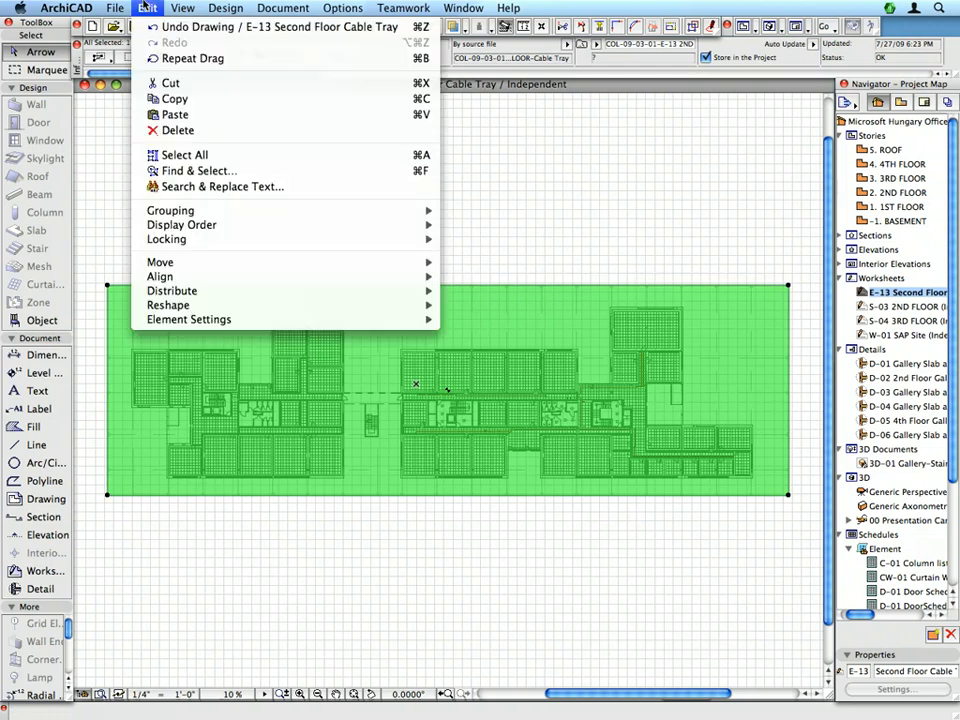
mouse_move(248, 308)
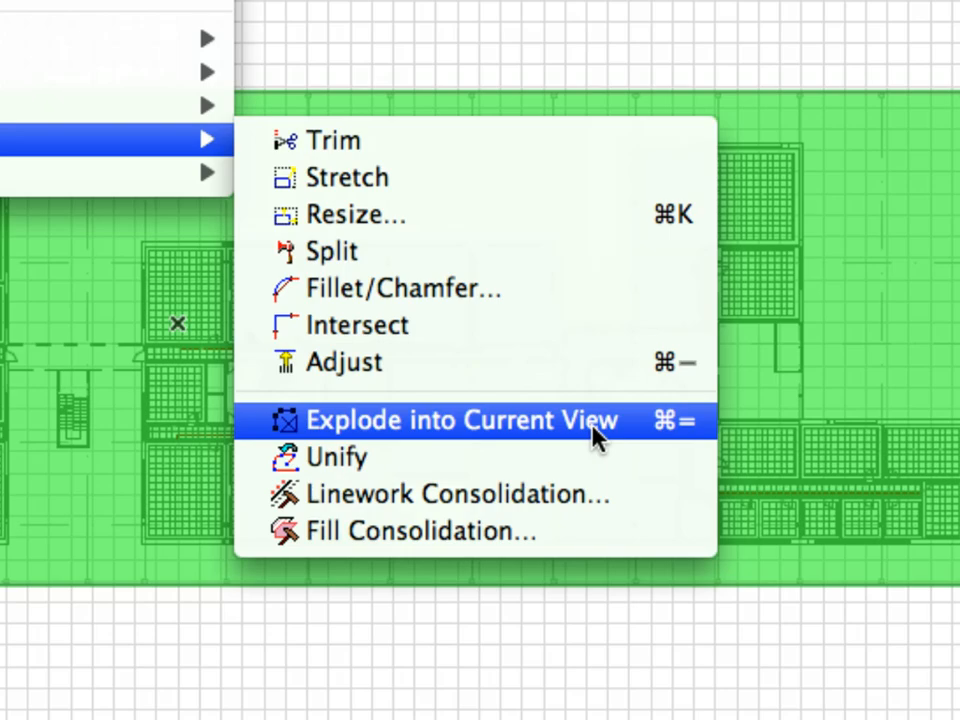
left_click(652, 438)
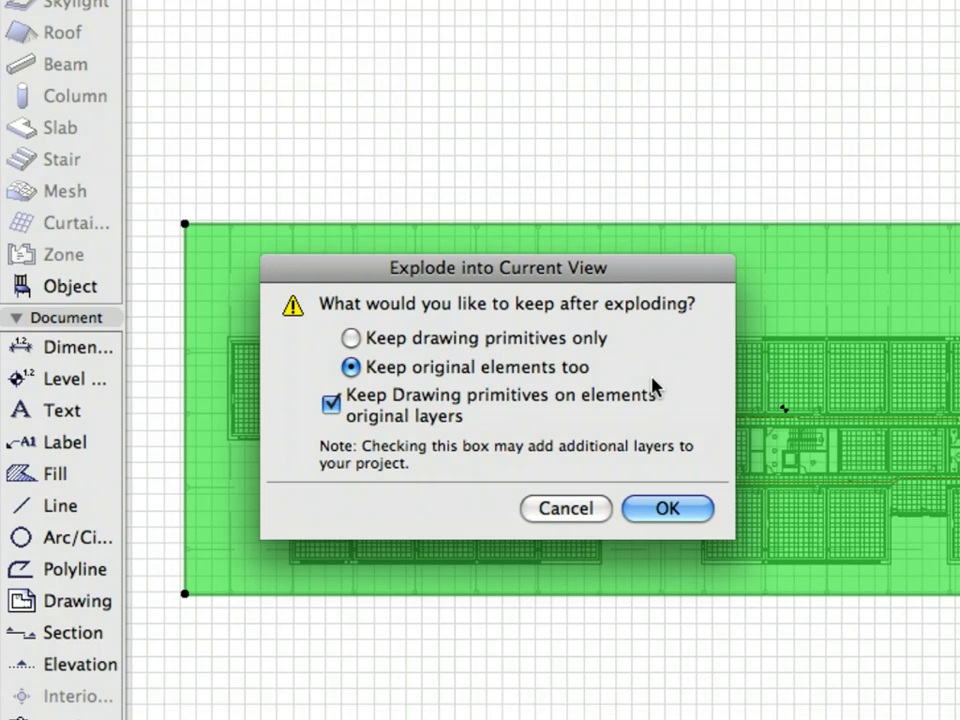
left_click(541, 344)
left_click(331, 405)
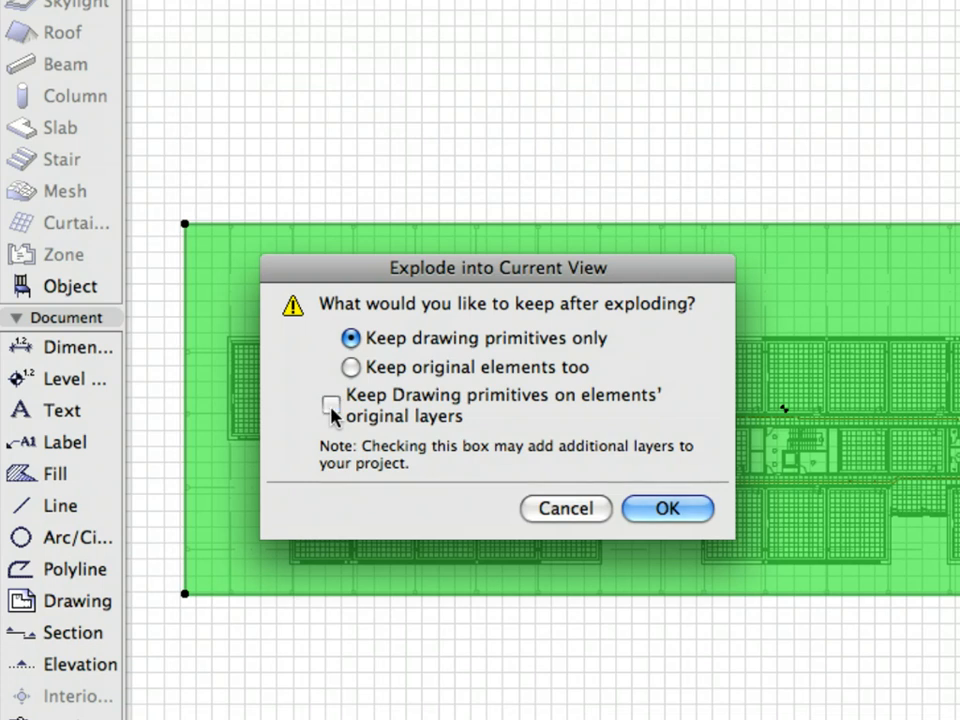
left_click(668, 510)
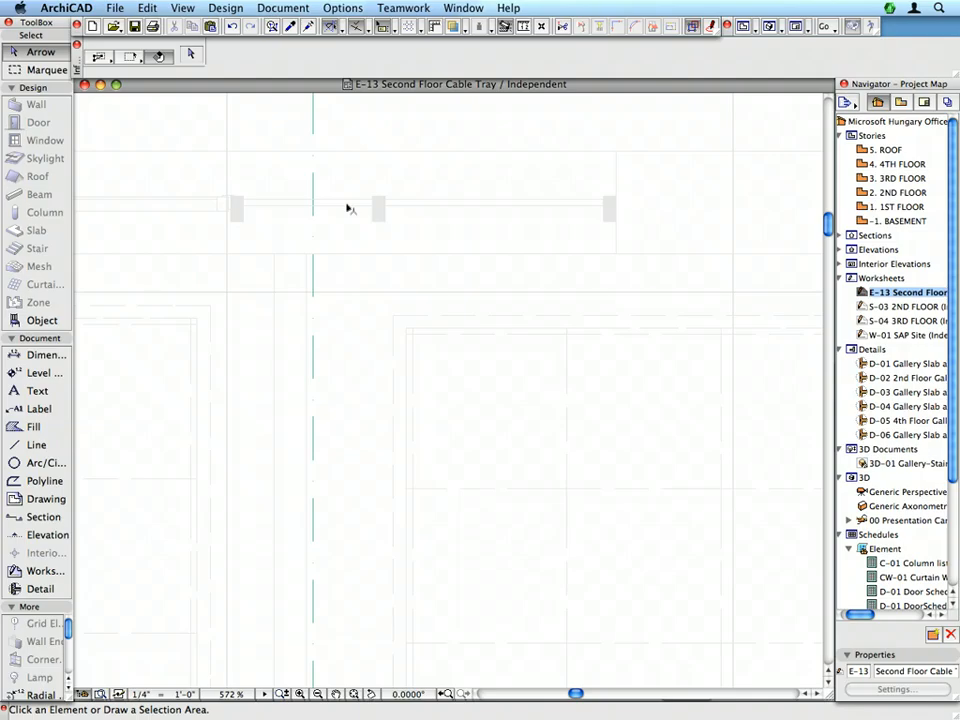
Inspect the type and layer of individual exploded lines at the window and along the hidden lines below it
left_click(348, 209)
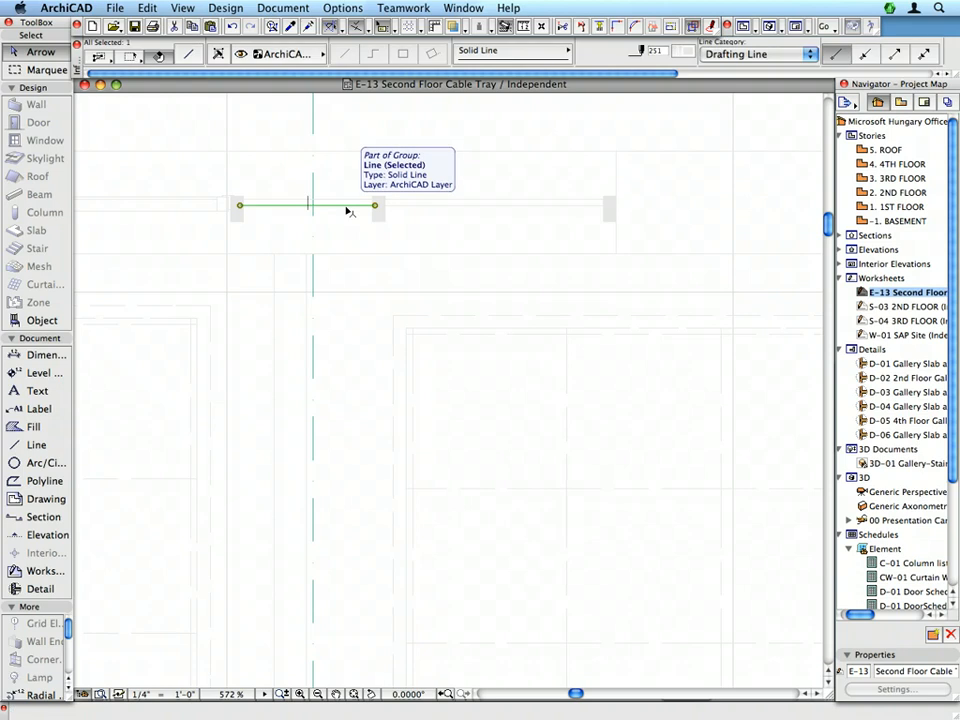
left_click(336, 270)
left_click(393, 340)
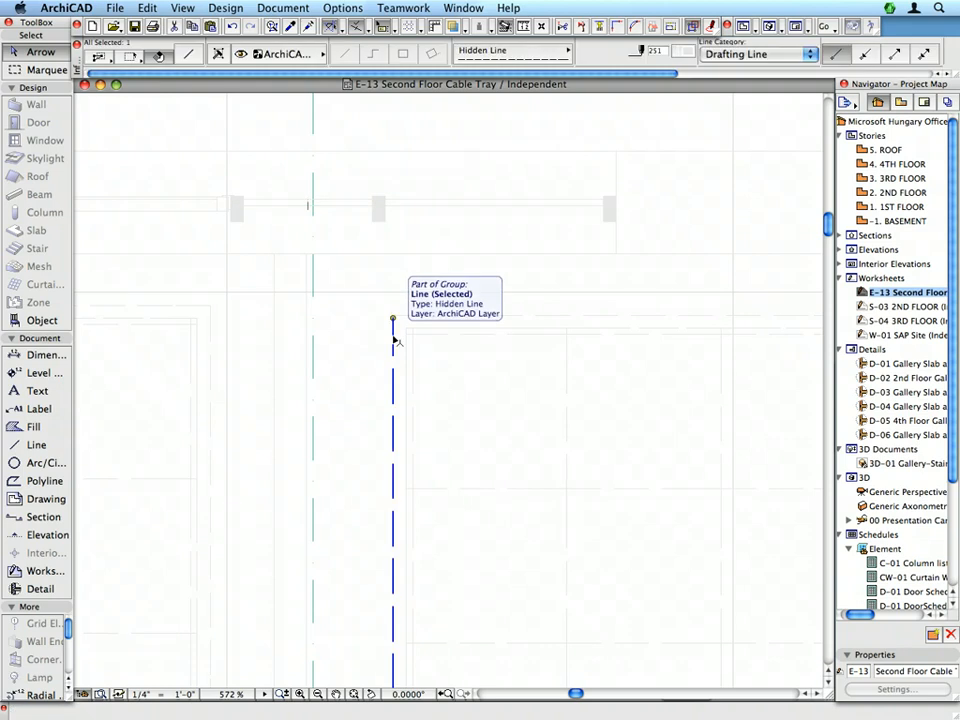
left_click(332, 339)
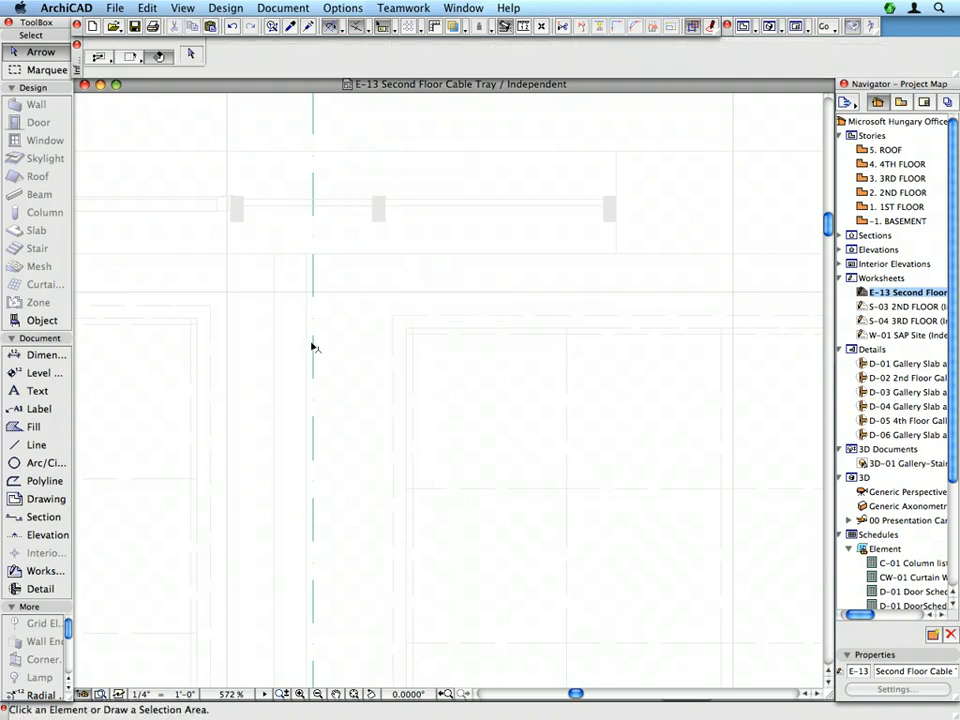
left_click(306, 347)
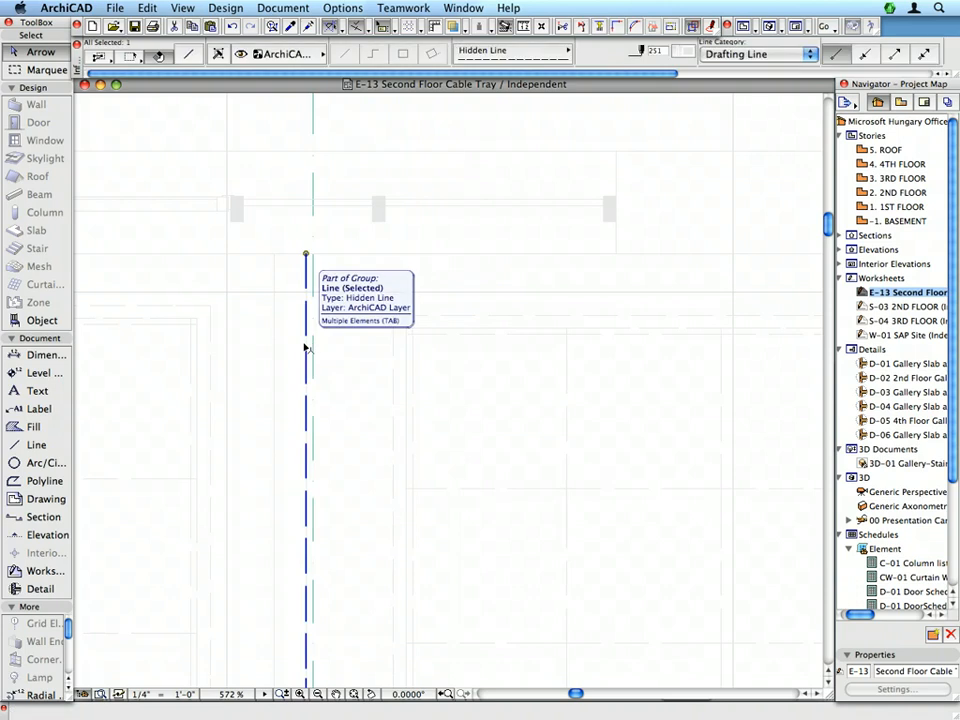
left_click(204, 208)
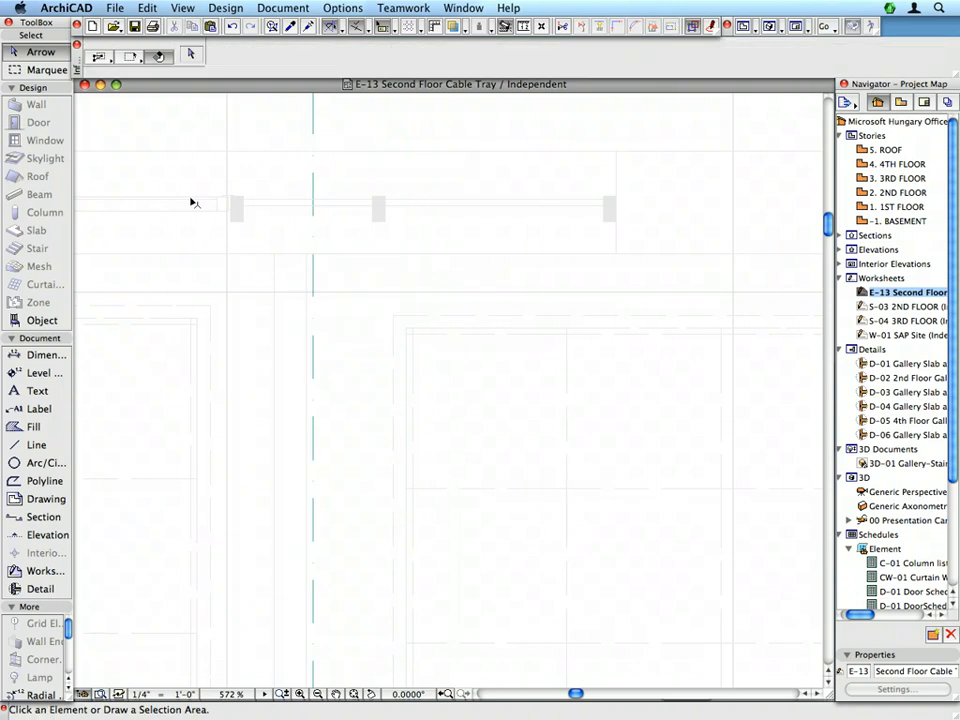
Select a wall line and turn off Suspend Groups to select the whole group of exploded linework, and clear the selection
left_click(191, 198)
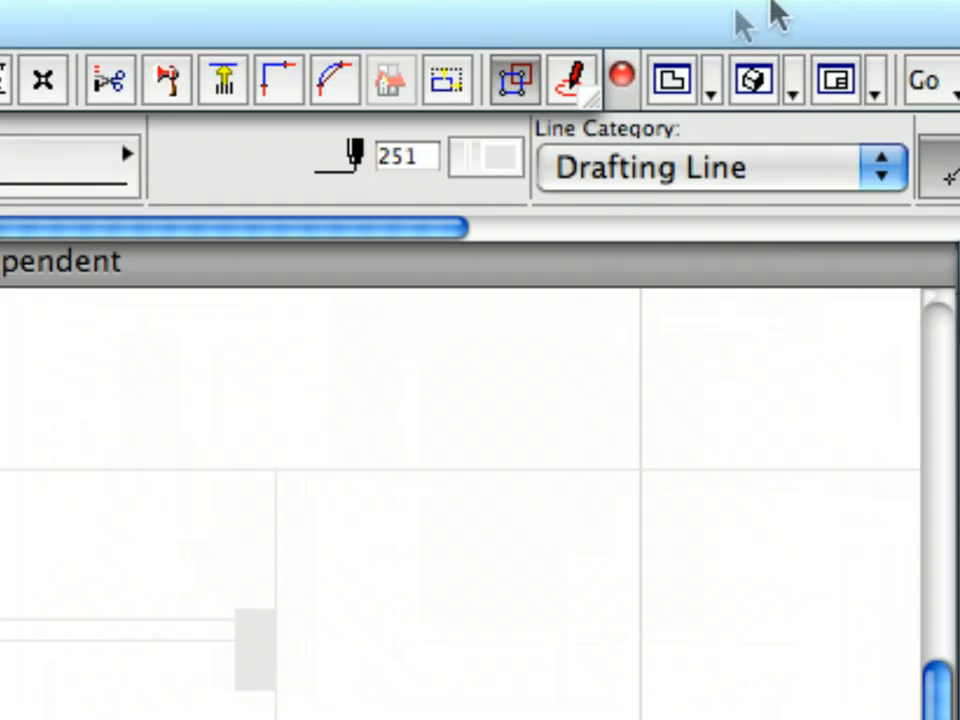
left_click(533, 88)
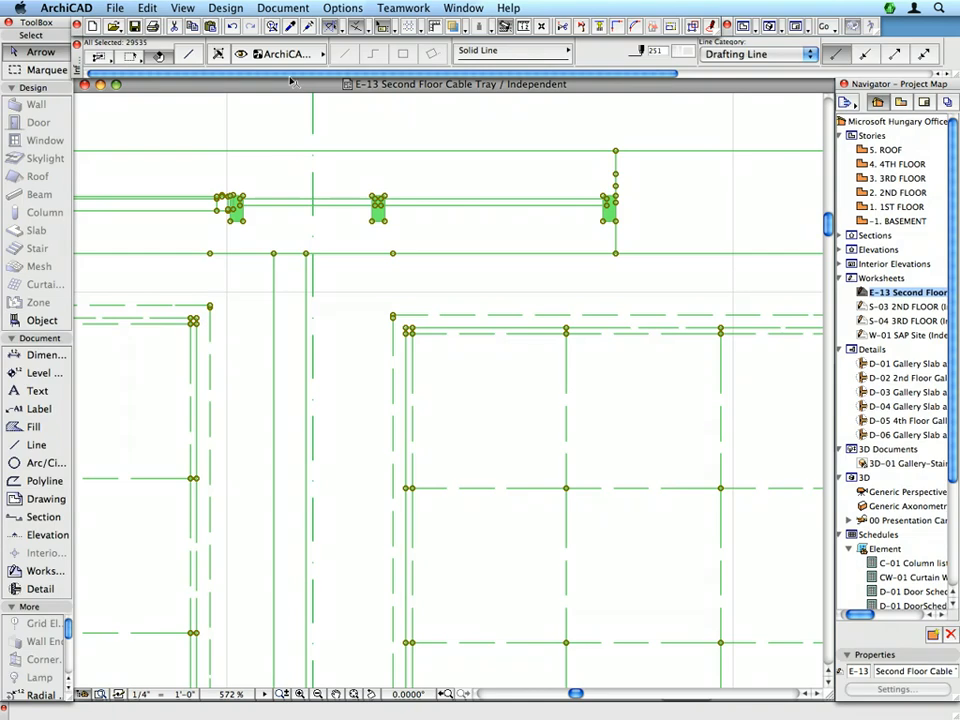
key("Escape")
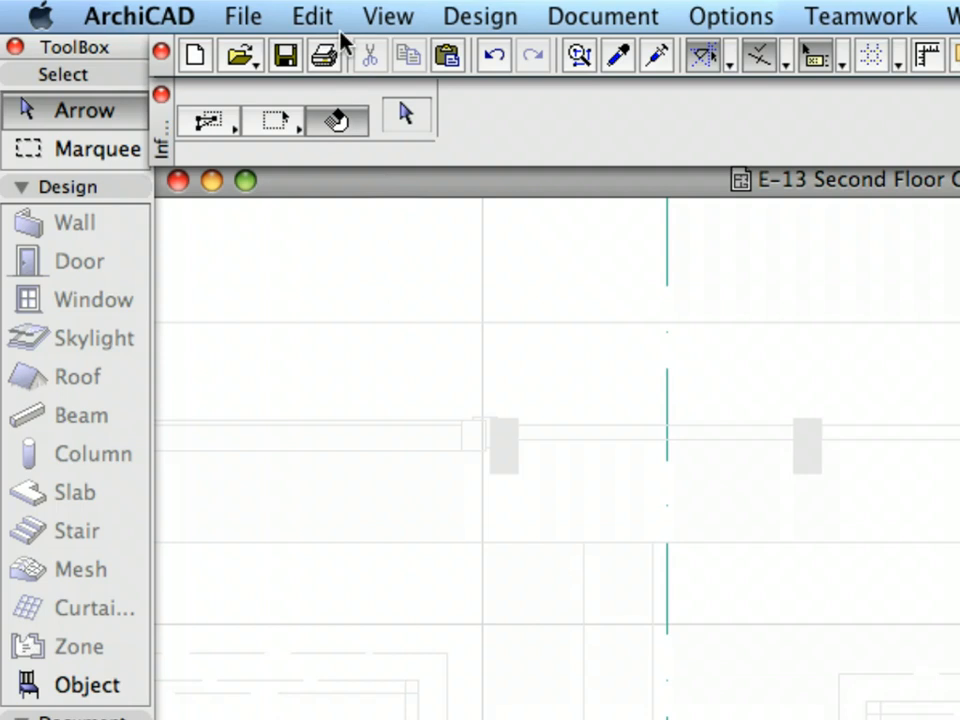
Undo the explode of the cable tray drawing and deselect the drawing
left_click(157, 11)
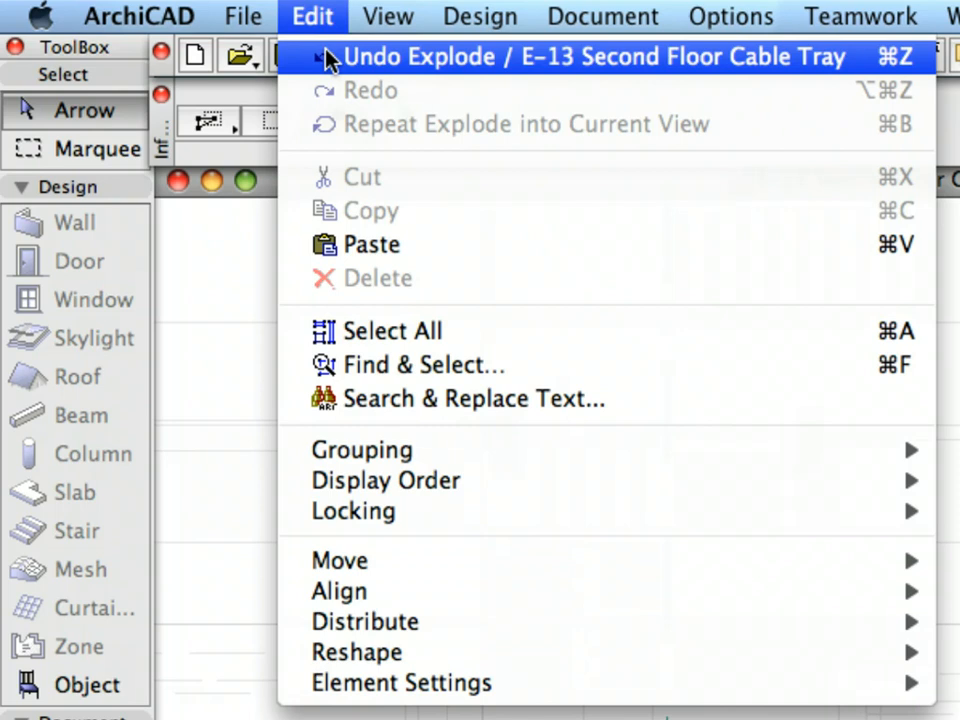
left_click(328, 56)
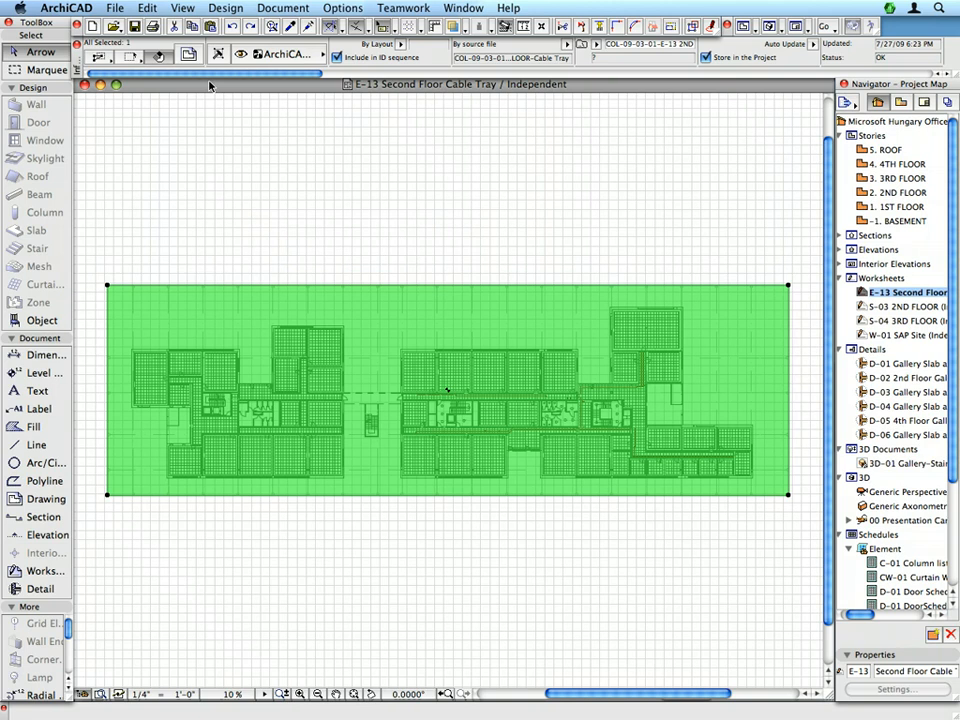
key("Escape")
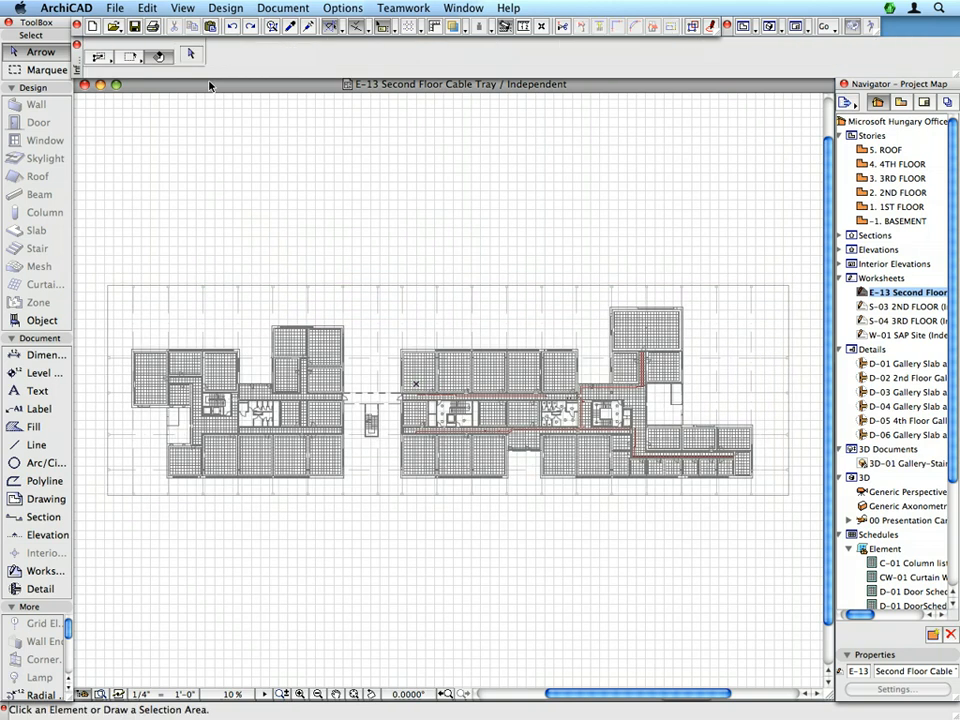